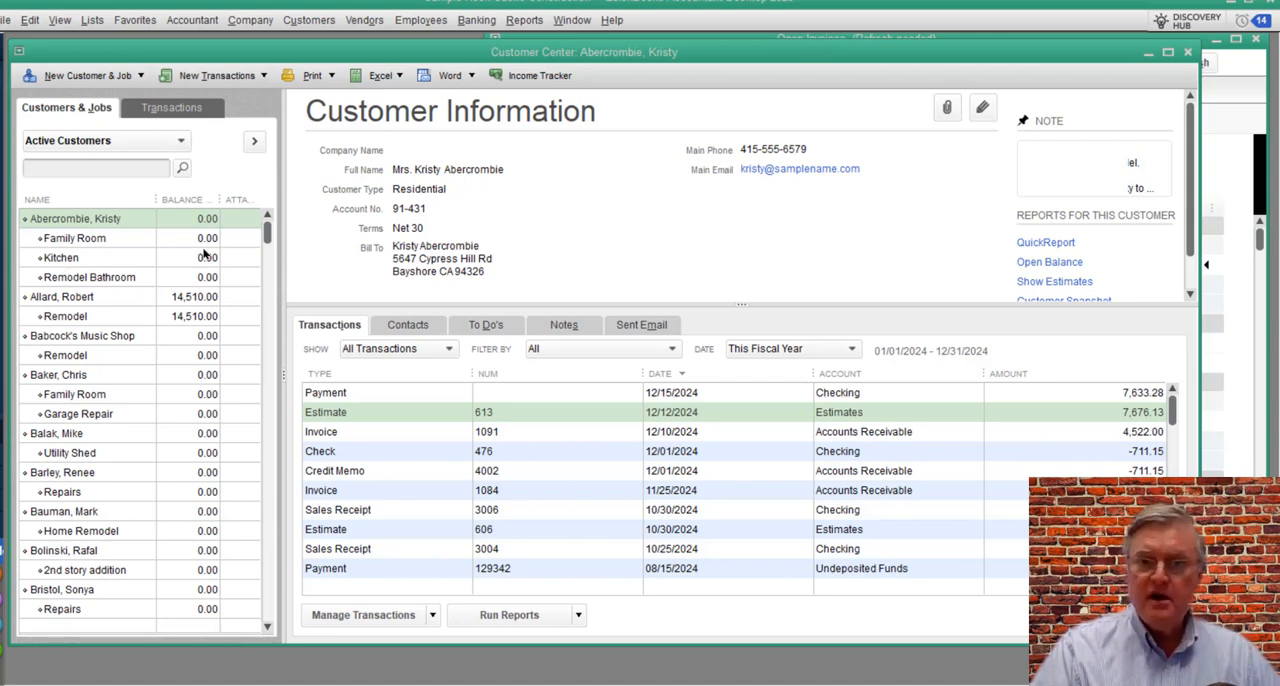
Step: Record a 500.00 check payment numbered 5656 from the first customer in the list, leaving the overpayment as a credit
click(98, 220)
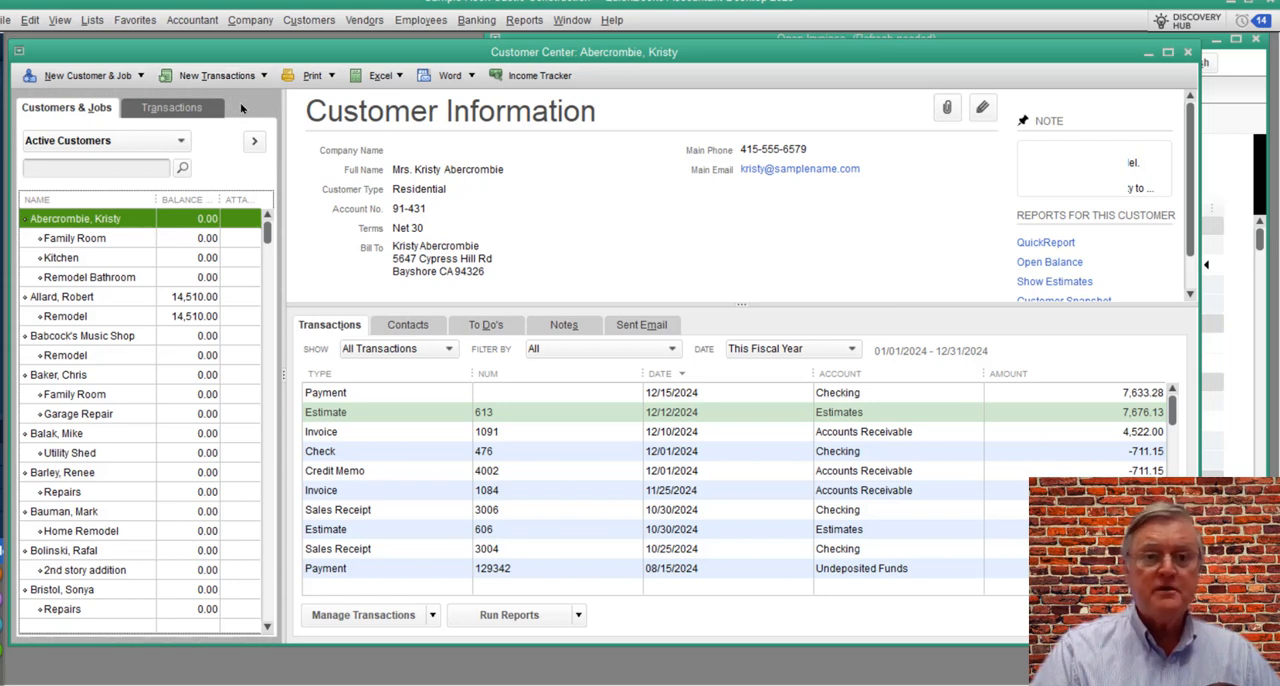
click(263, 76)
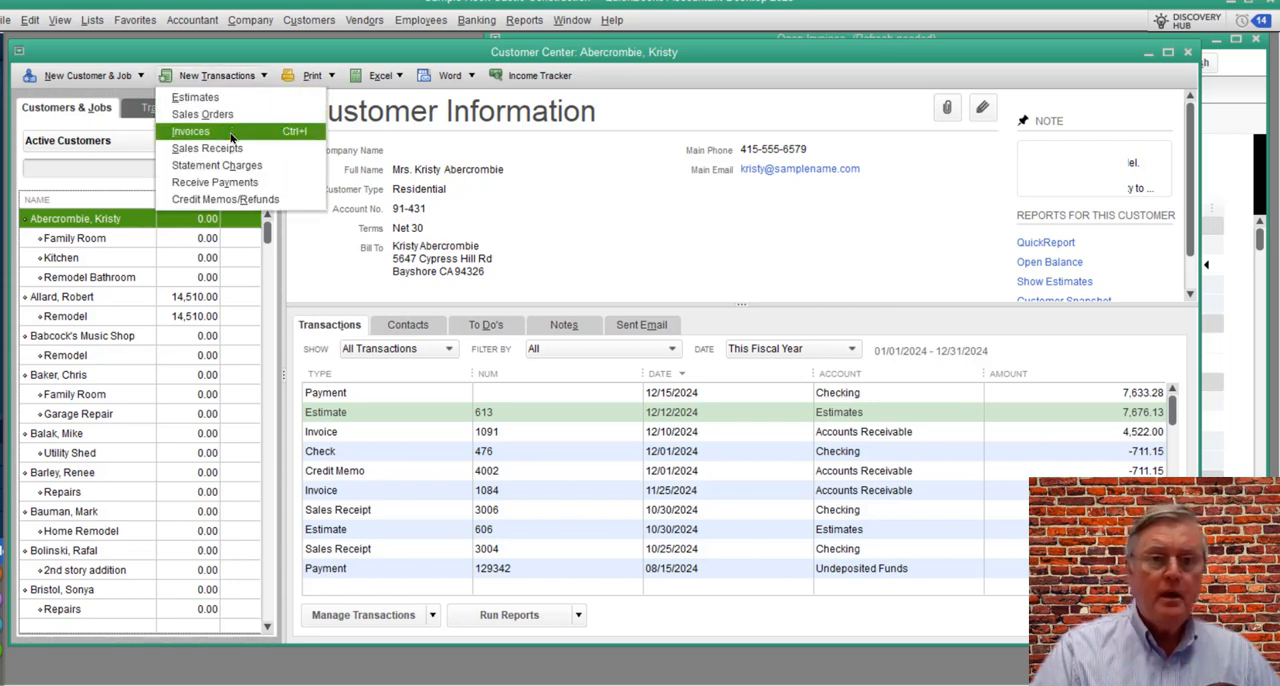
click(228, 180)
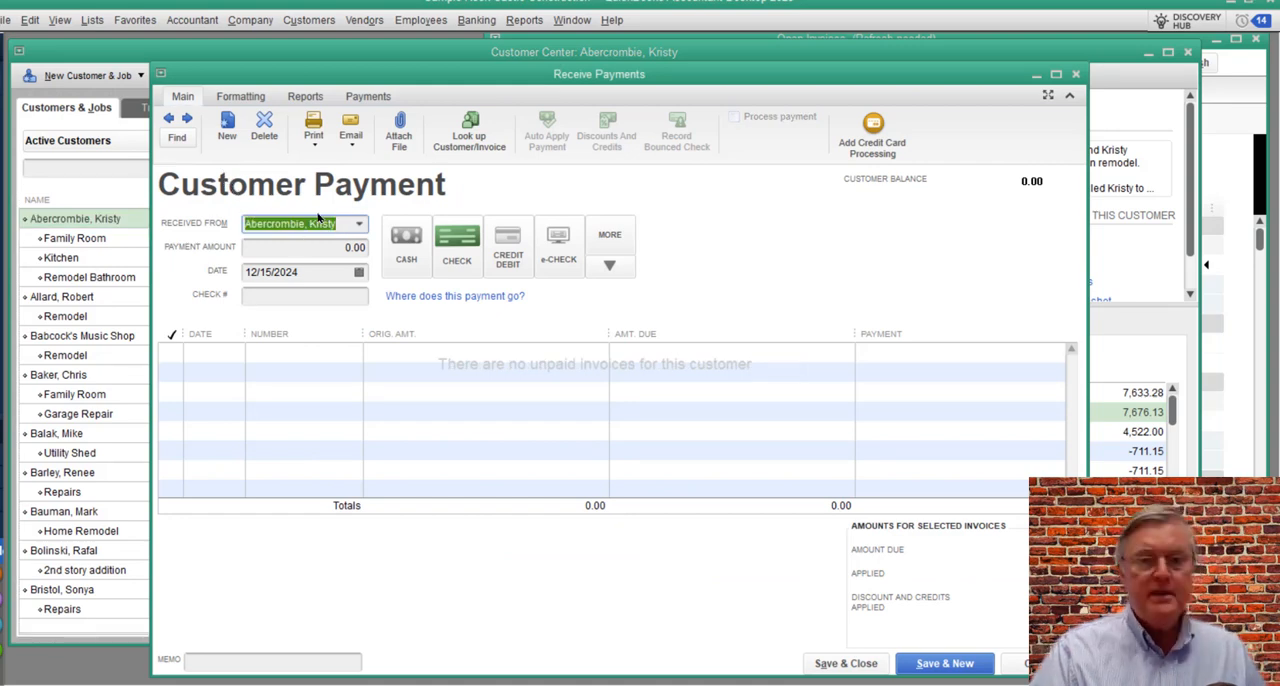
key(Tab)
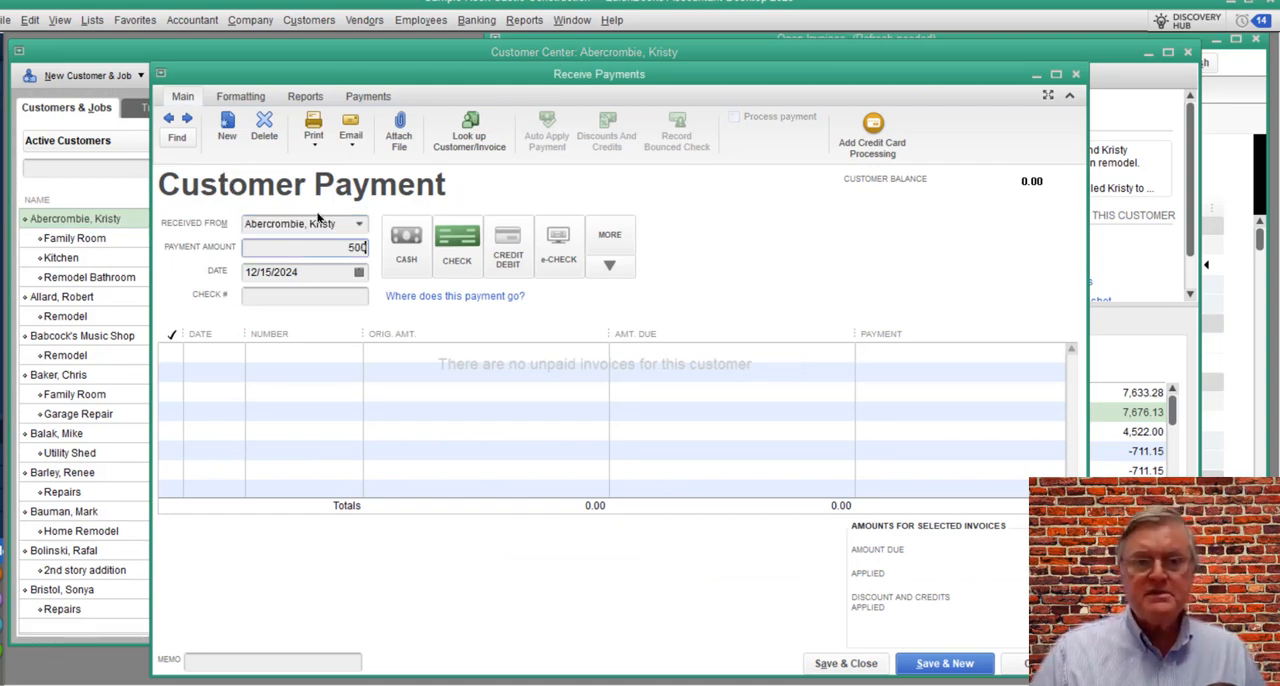
key(Tab)
key(Tab)
key(Tab)
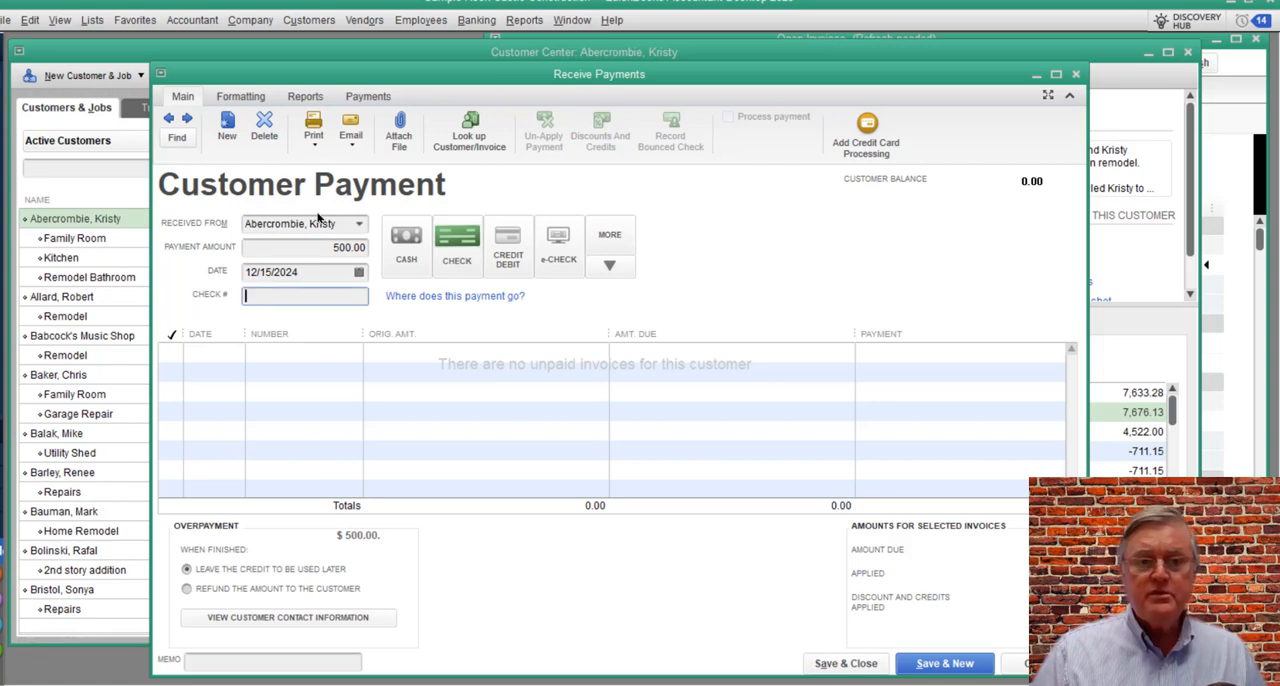
text(5656)
key(Tab)
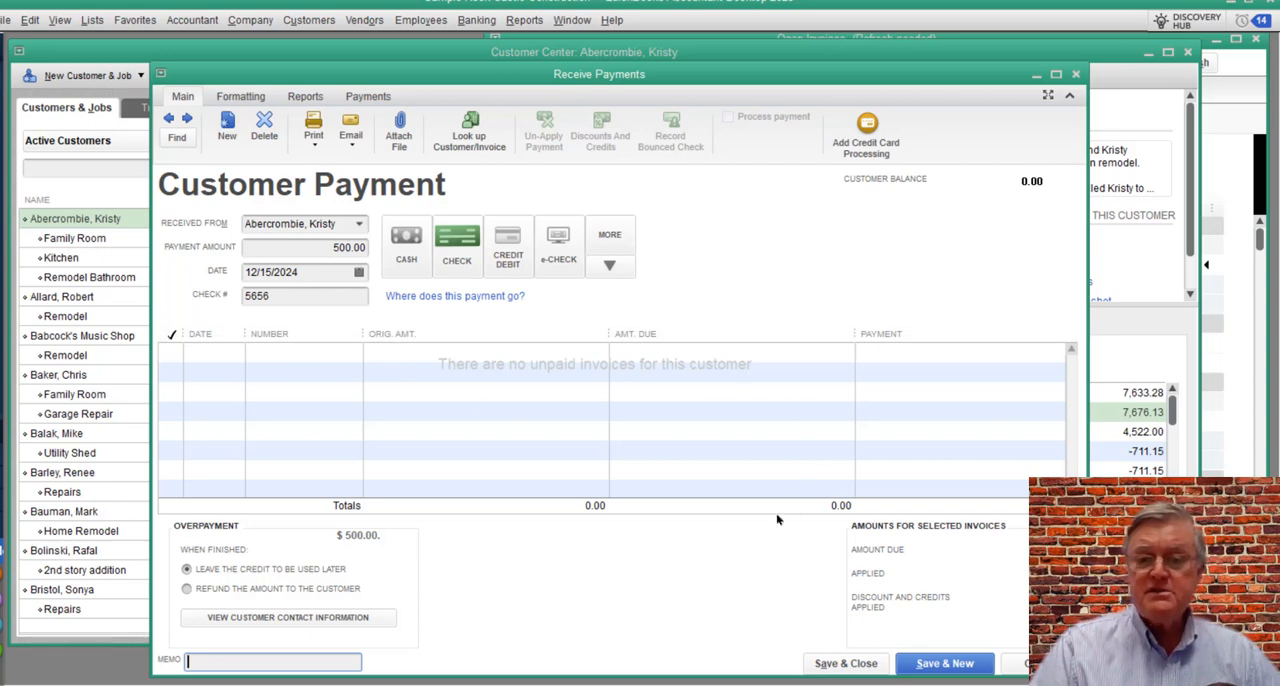
click(847, 663)
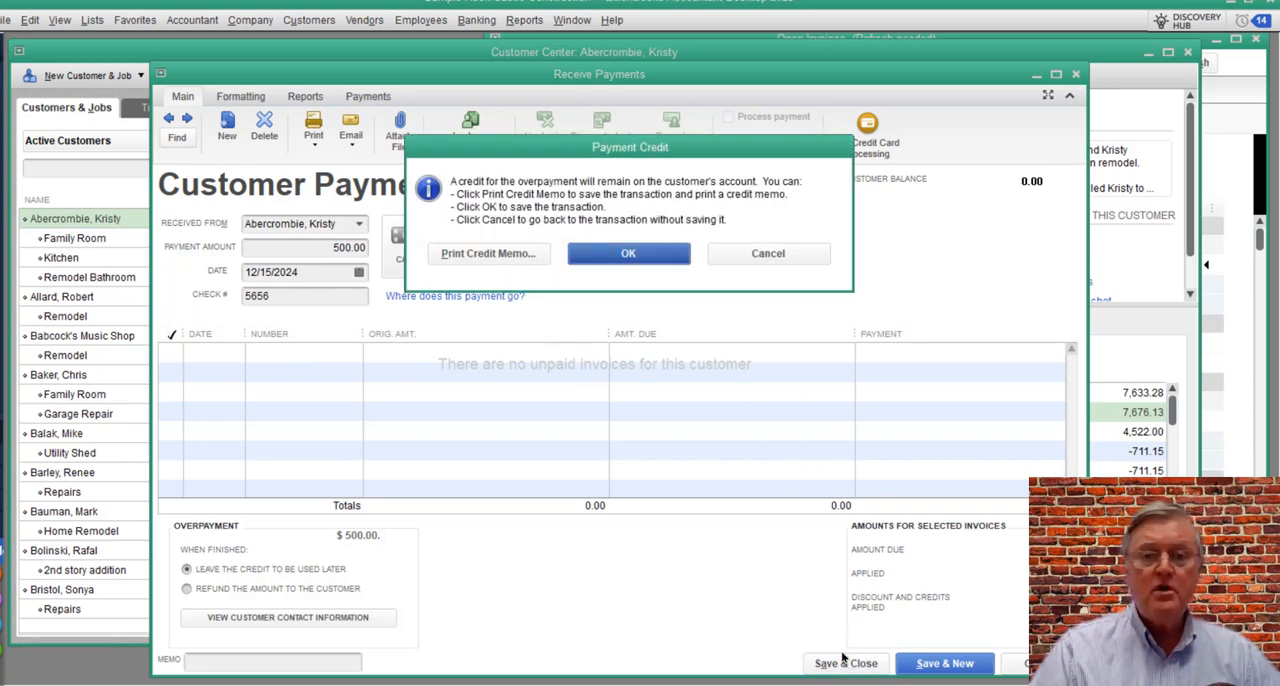
click(656, 259)
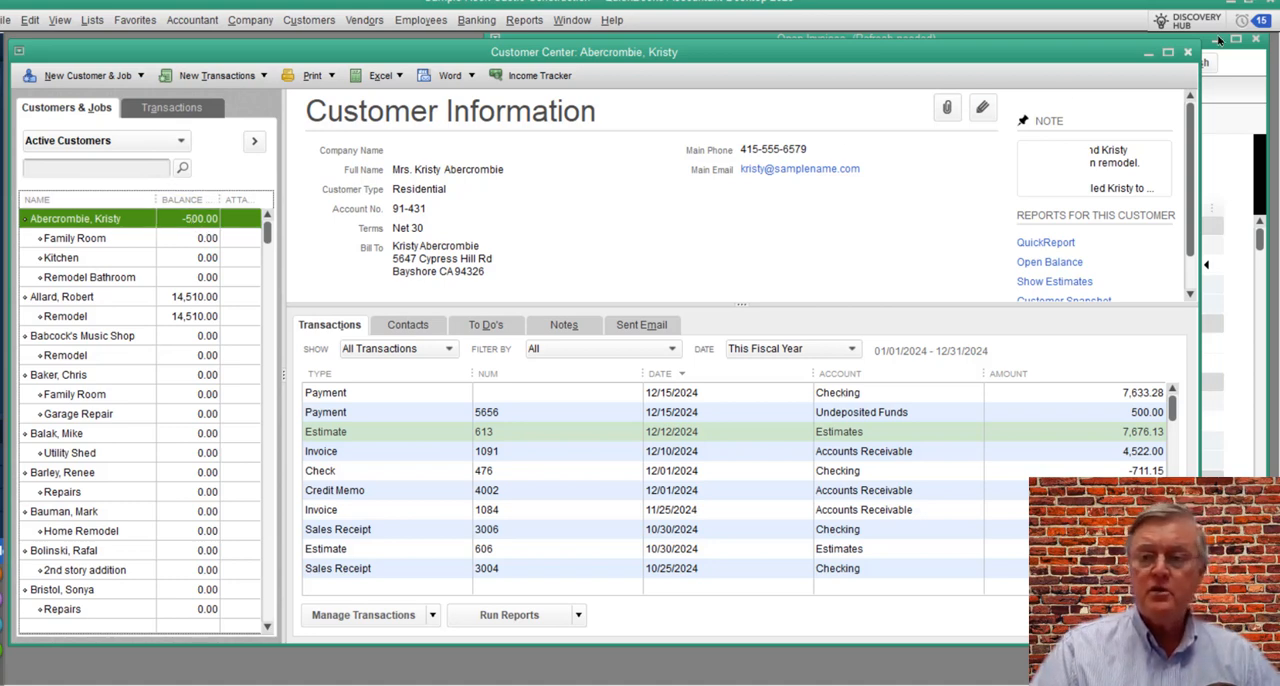
Step: Check the first customer's entry in the Open Invoices report and minimize the report
click(1232, 120)
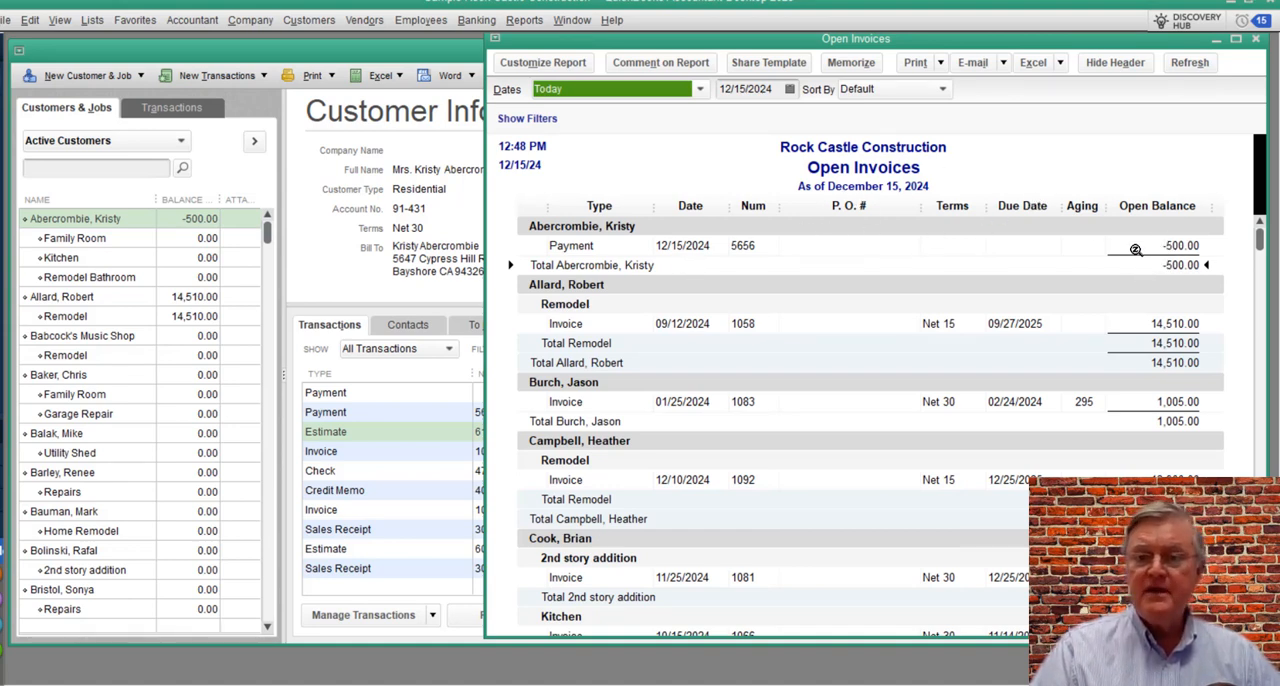
click(1215, 42)
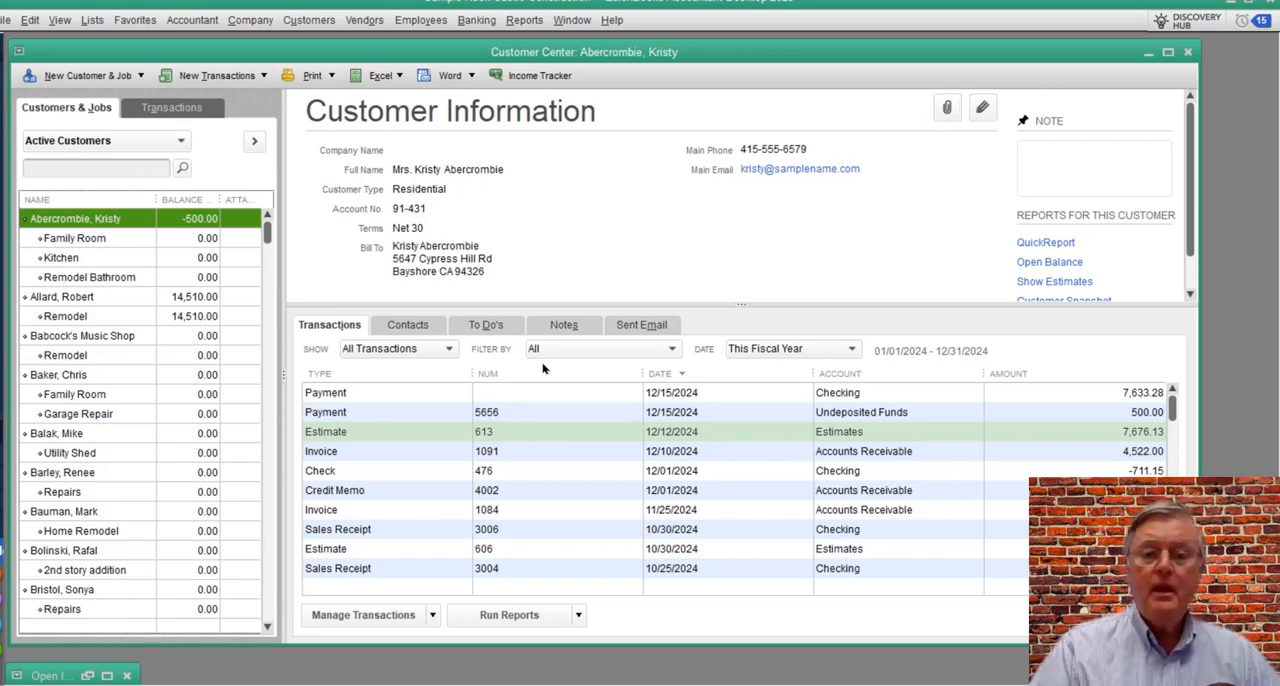
Step: Delete the customer's 500.00 payment with check number 5656 and close the payment form
double_click(1077, 413)
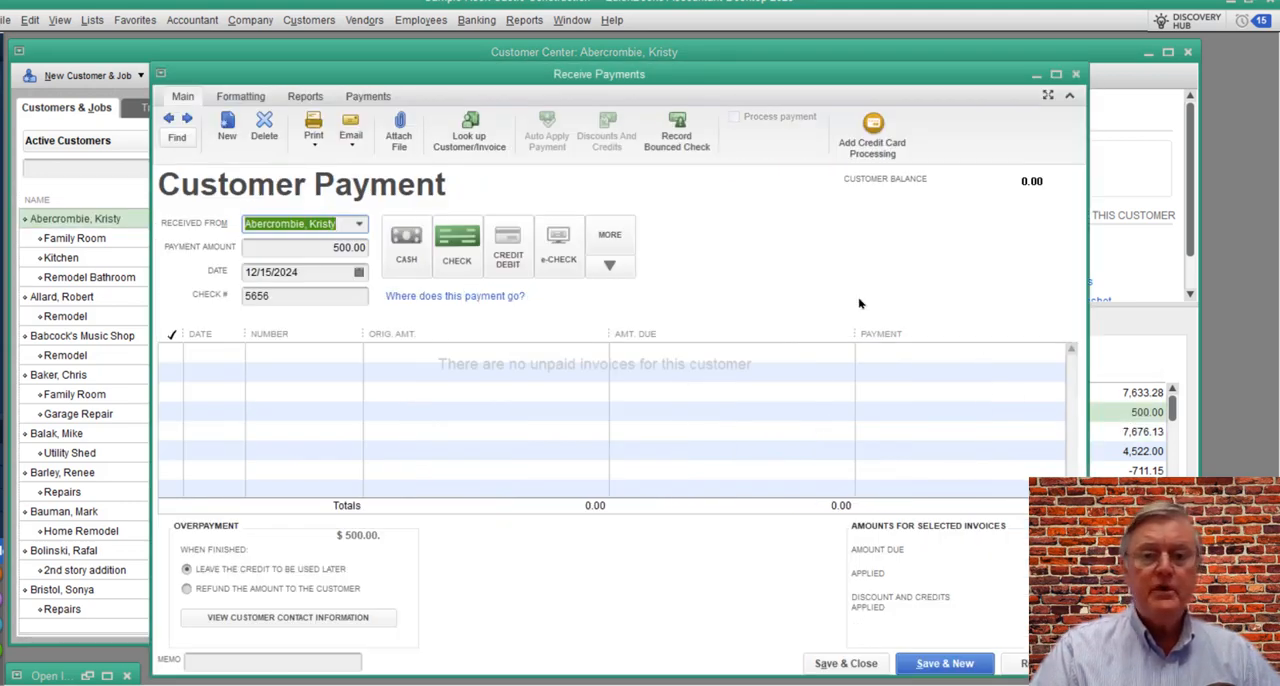
click(265, 127)
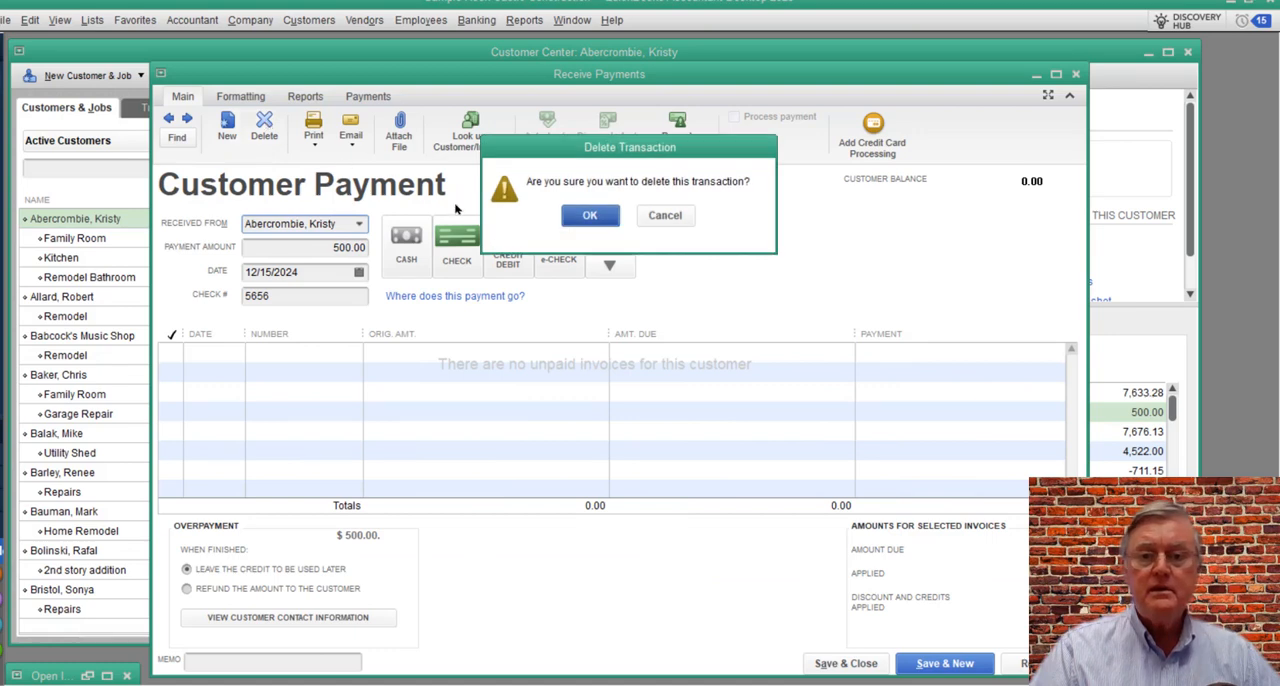
click(588, 215)
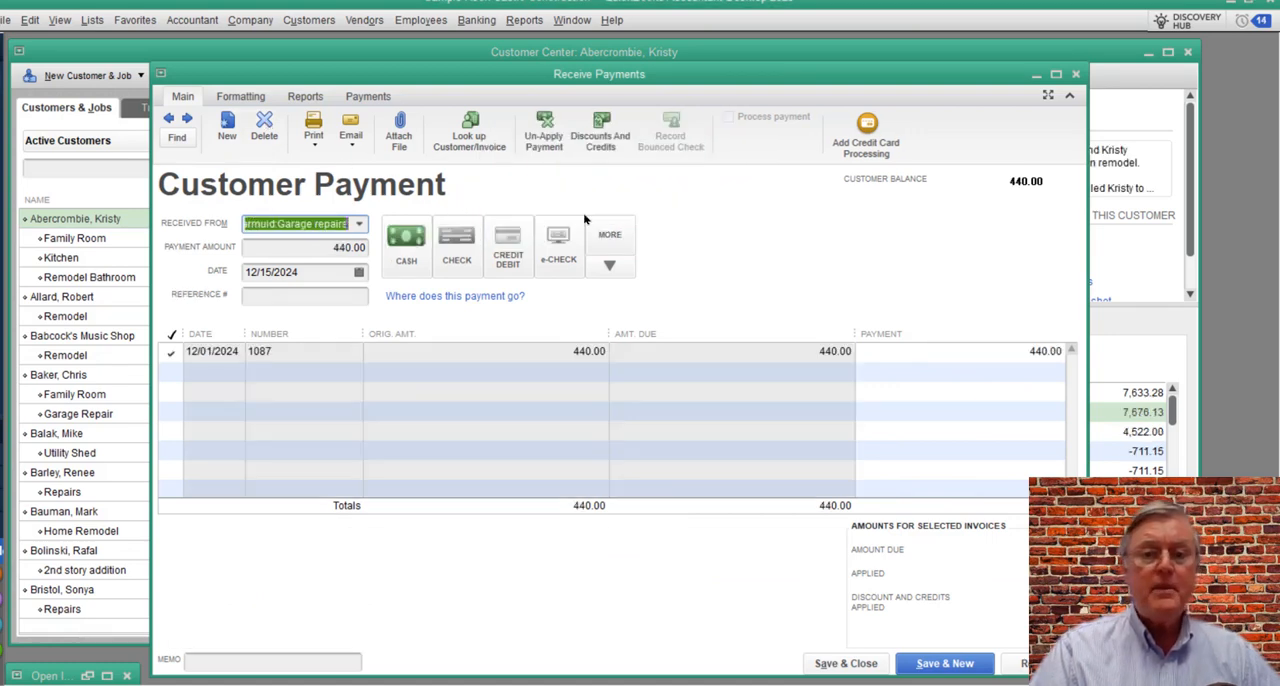
click(1076, 74)
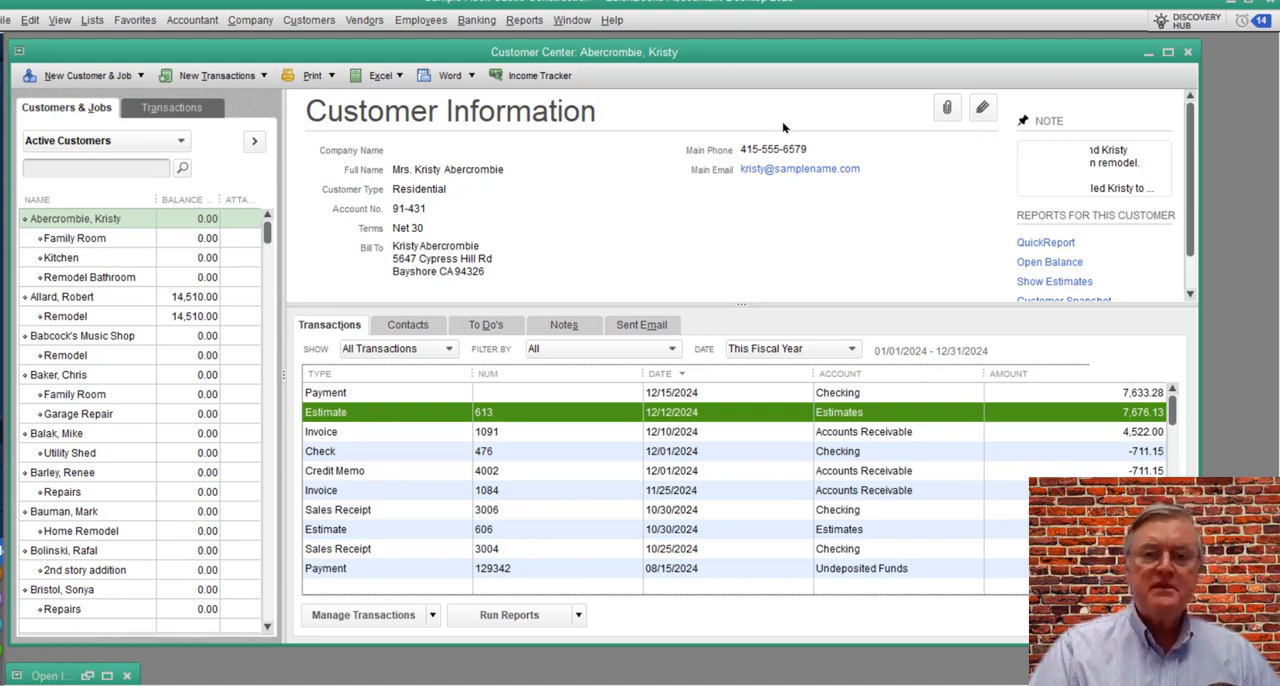
Step: Find the Customer Deposit liability account in the Chart of Accounts and inspect its register
drag(724, 57, 751, 61)
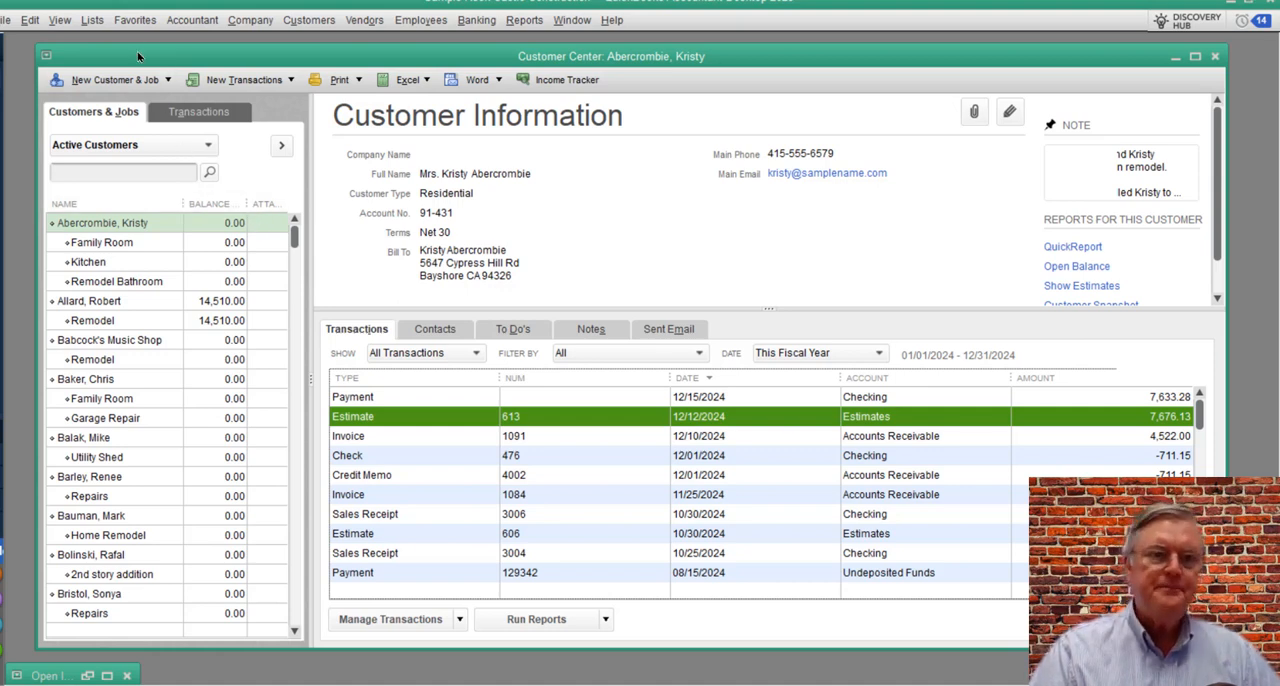
click(90, 22)
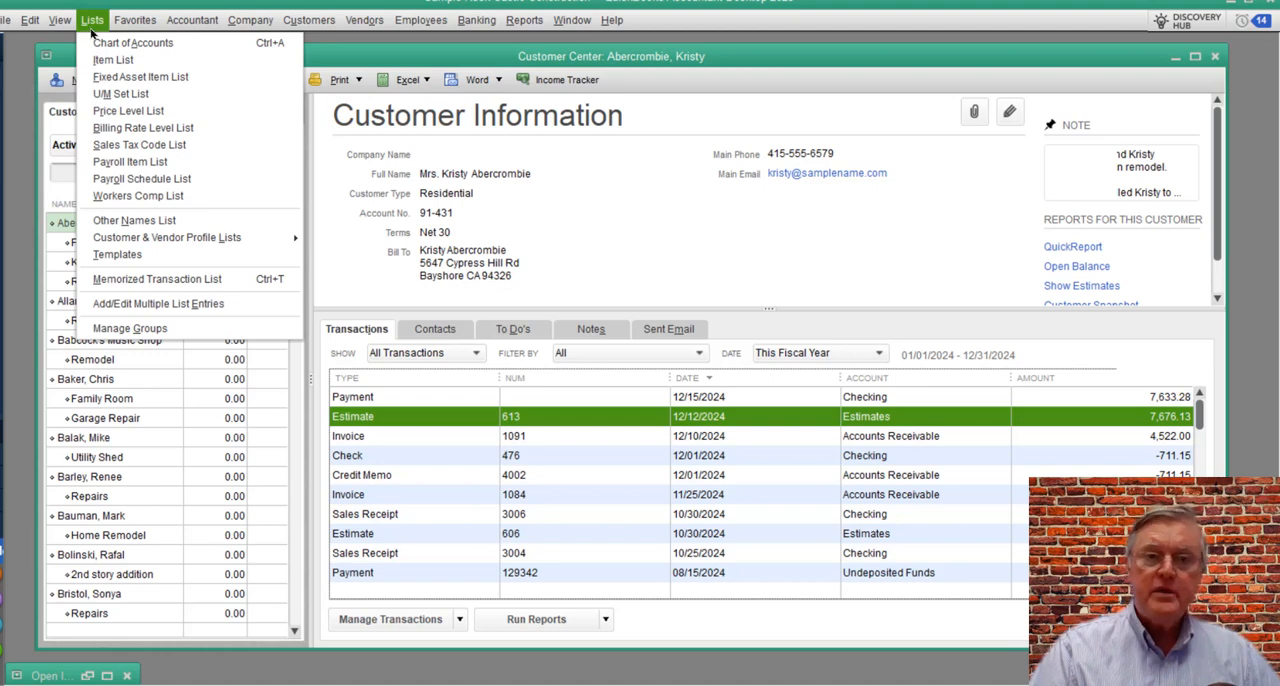
click(101, 45)
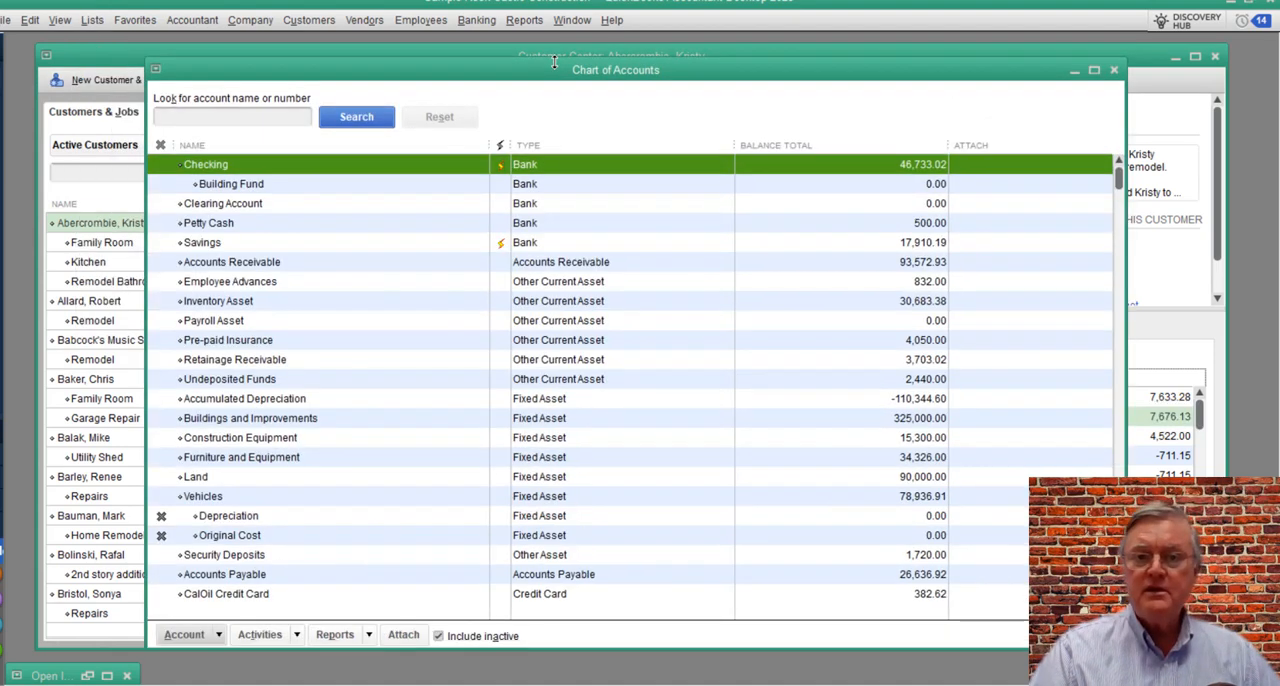
drag(556, 70, 552, 55)
scroll(512, 330, down, 6)
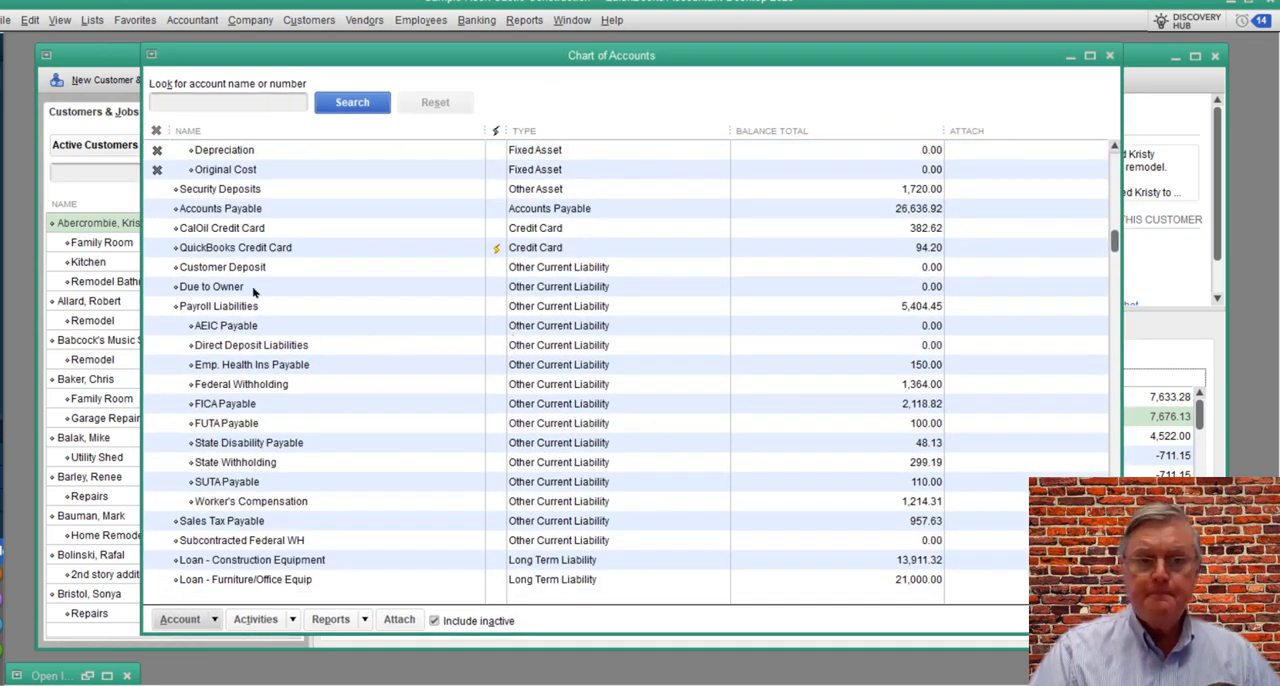
click(211, 270)
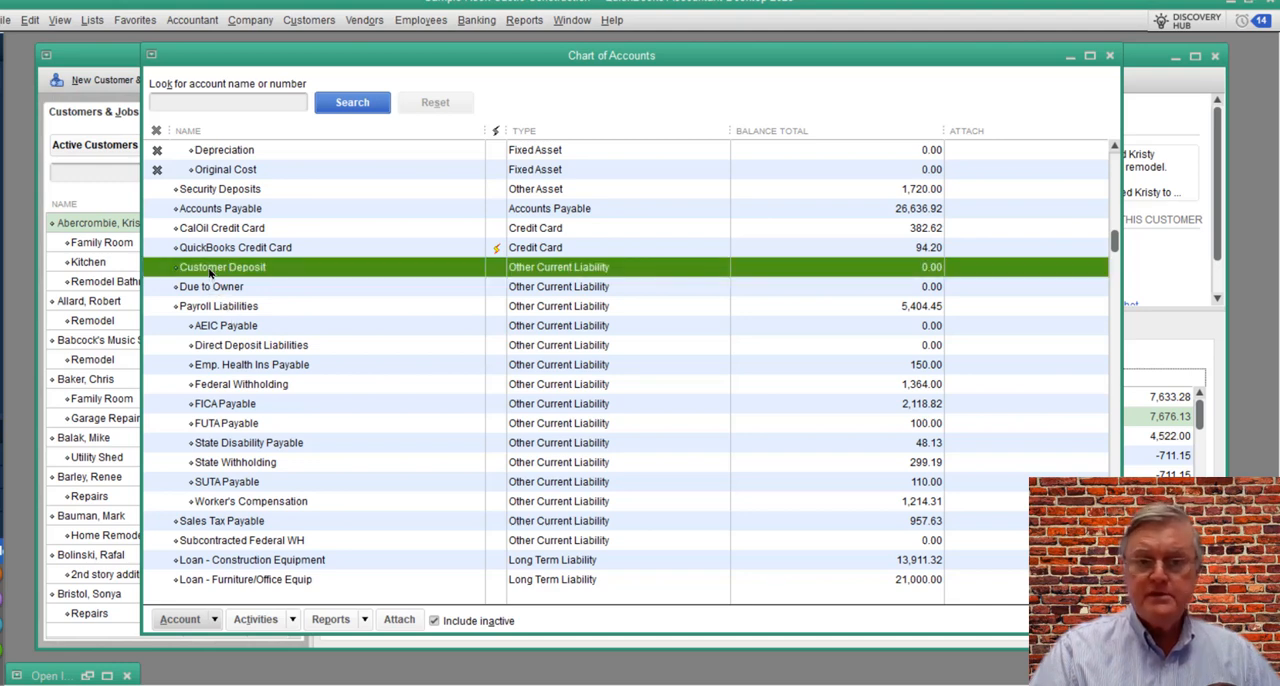
double_click(294, 270)
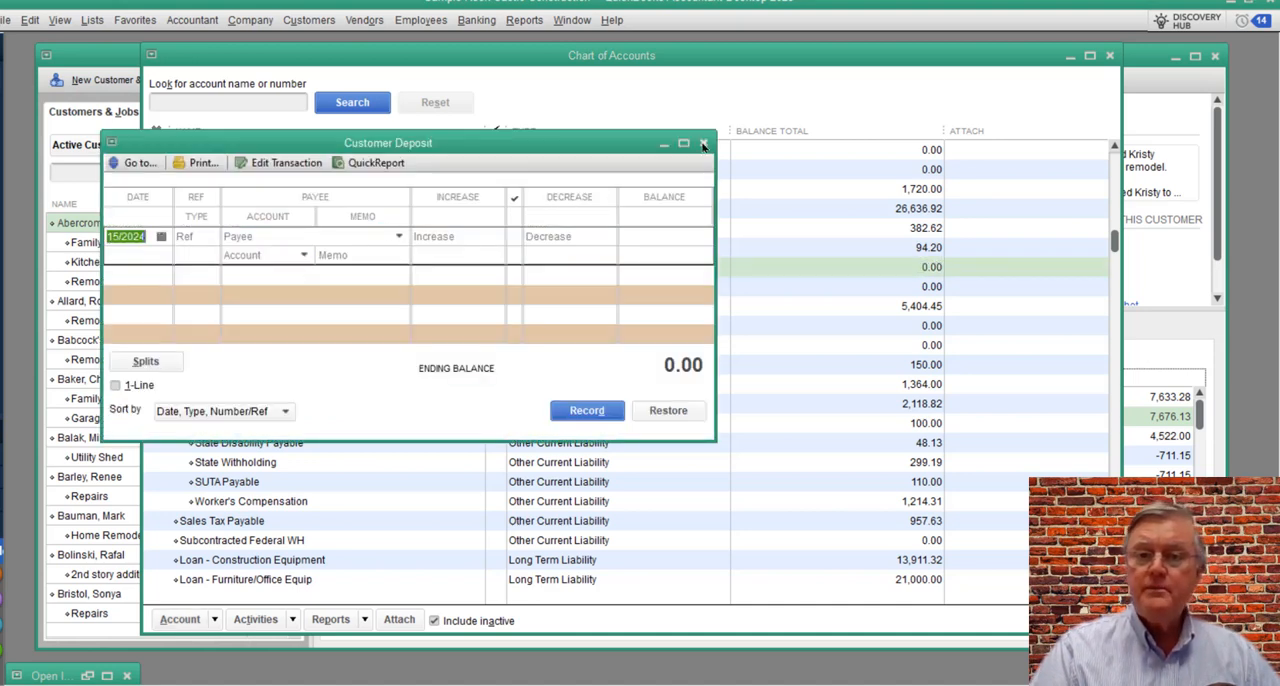
click(704, 146)
Step: Review the account type and settings of the Customer Deposit account, then close the Chart of Accounts
right_click(266, 268)
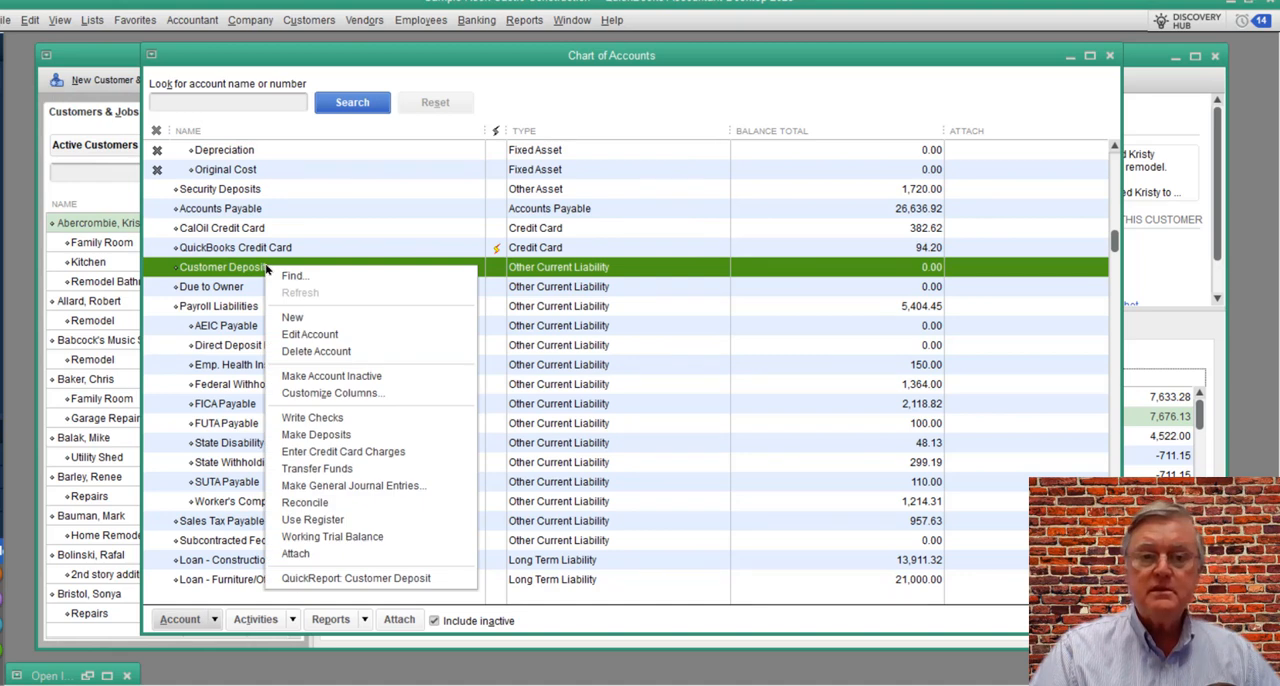
click(300, 336)
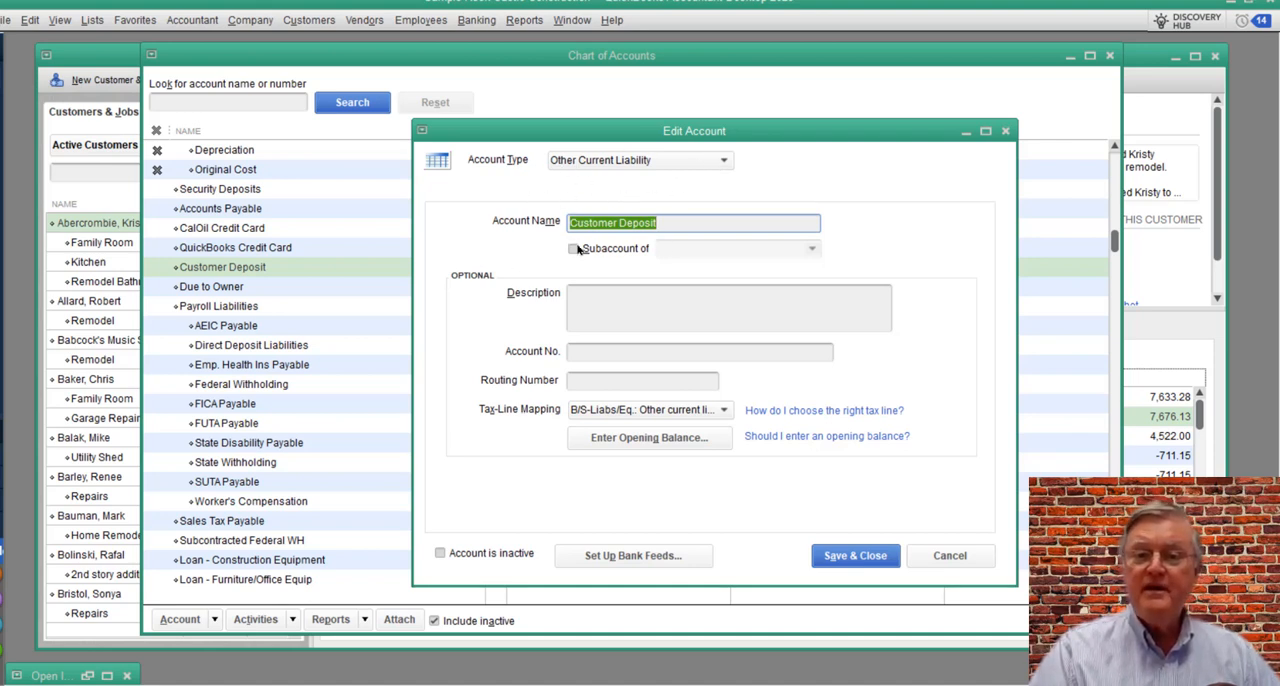
click(845, 560)
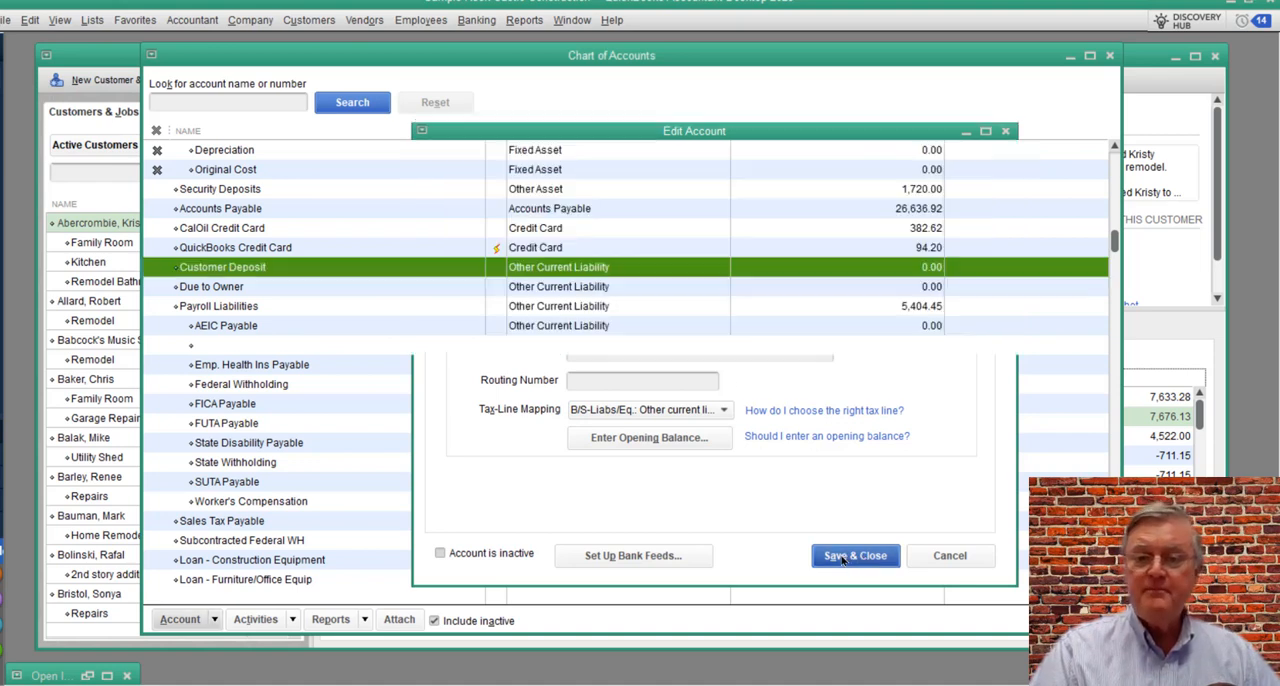
click(1110, 56)
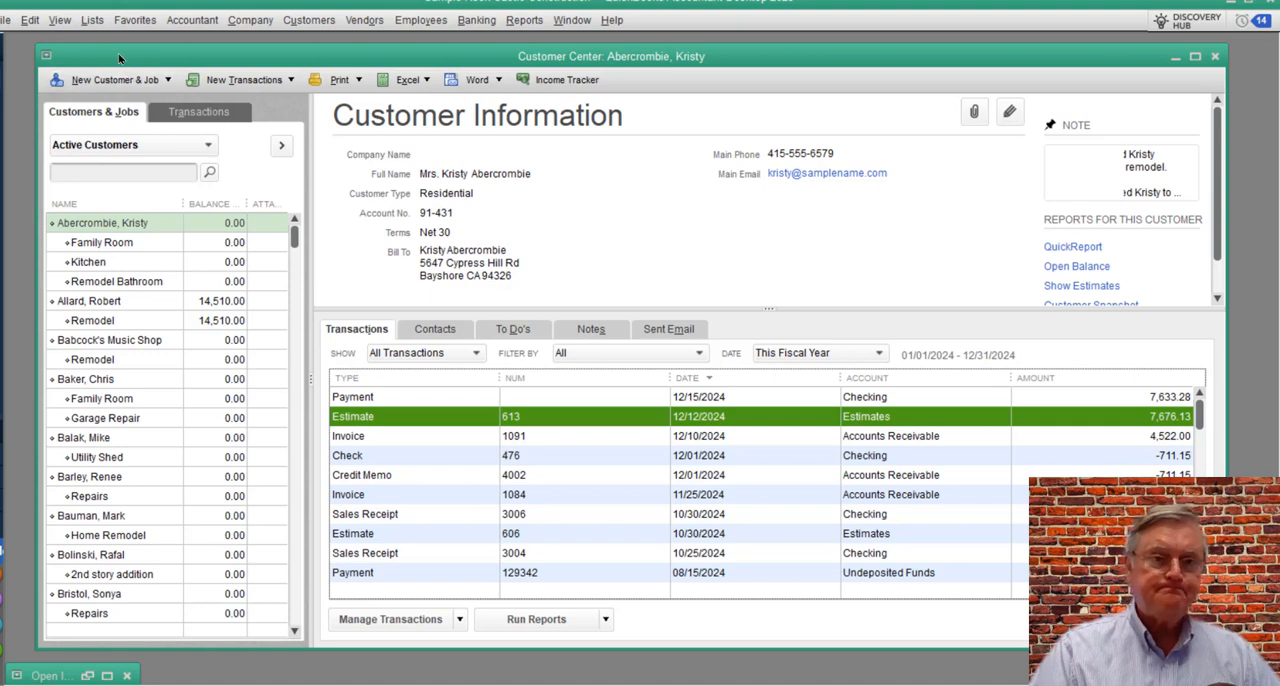
Step: Review the Customer Deposit item's type, description, tax code and linked account in the Item List, and close the list
click(92, 20)
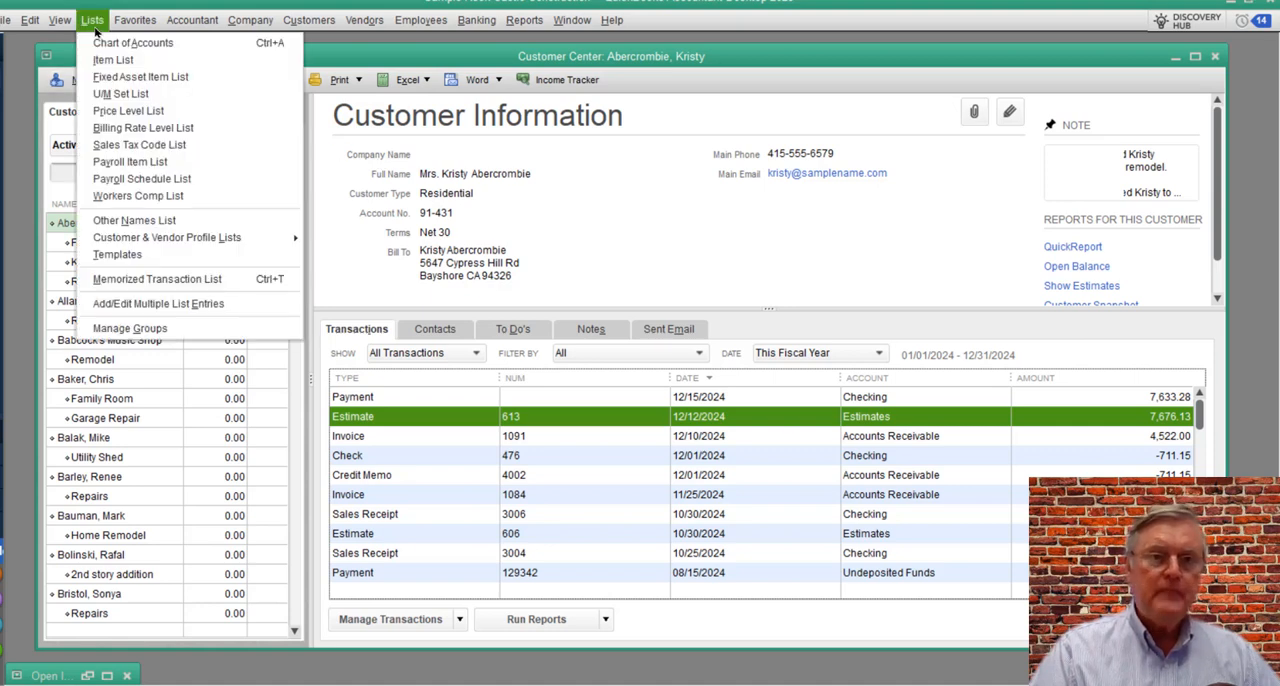
click(135, 62)
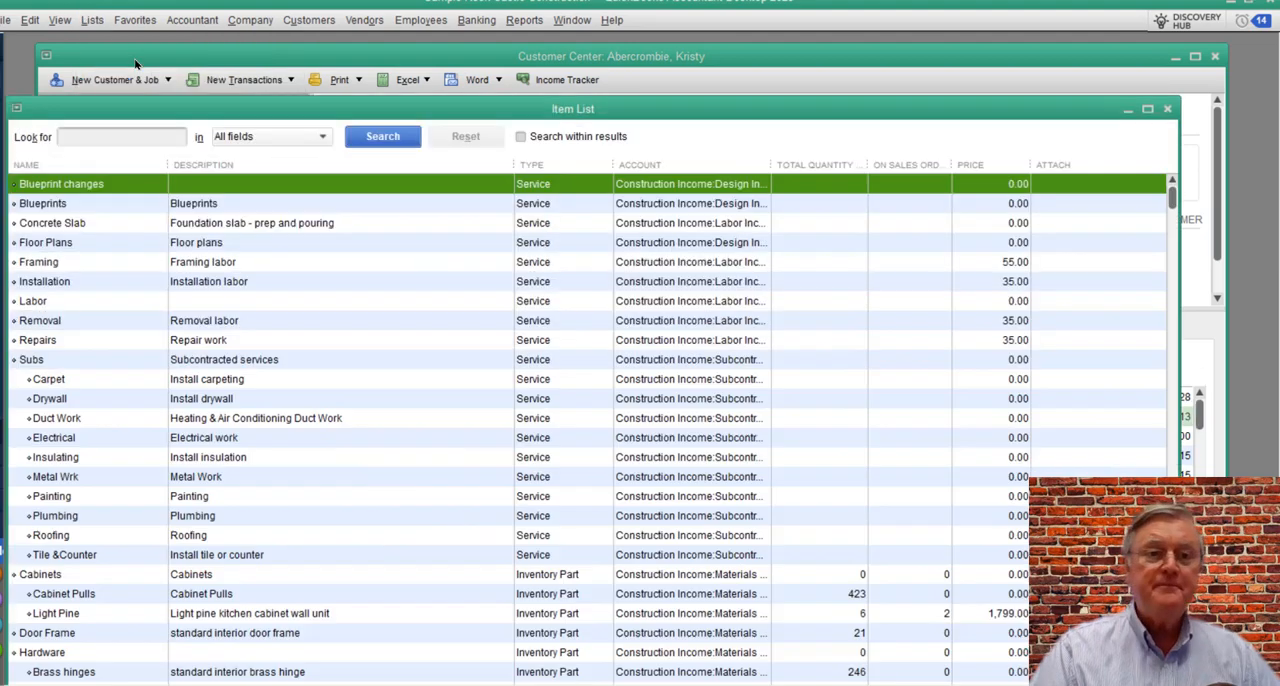
scroll(425, 447, down, 5)
scroll(425, 447, down, 6)
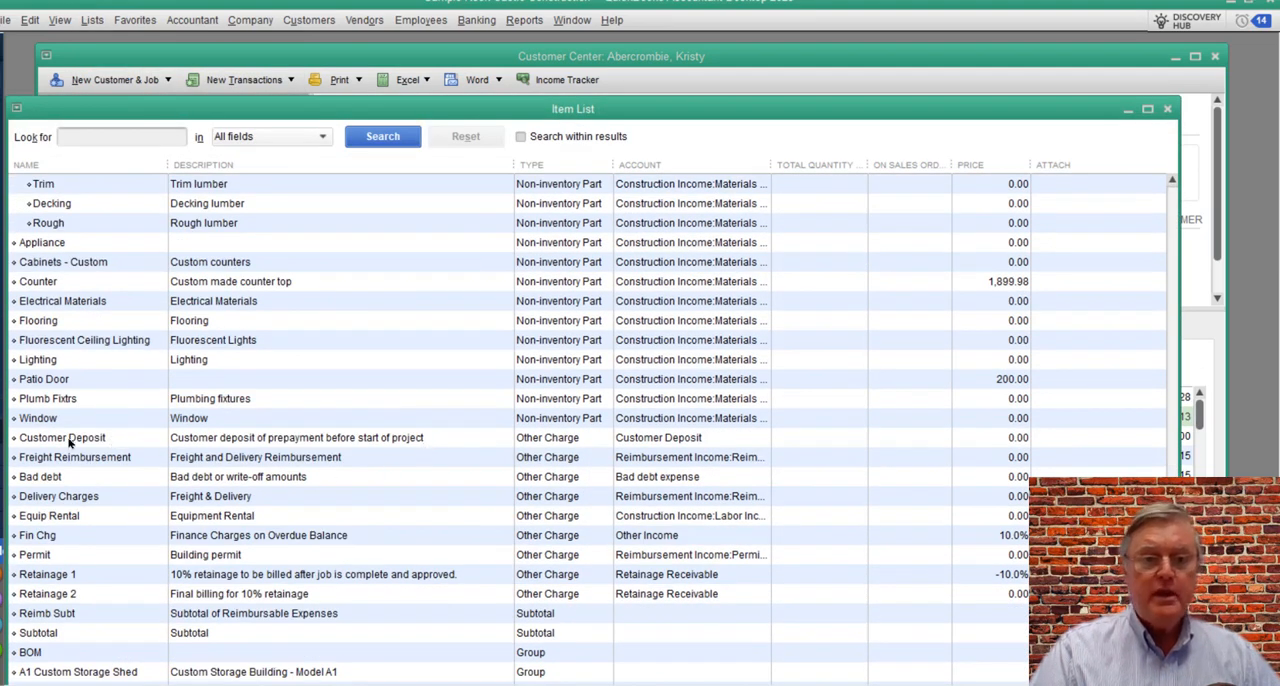
click(70, 440)
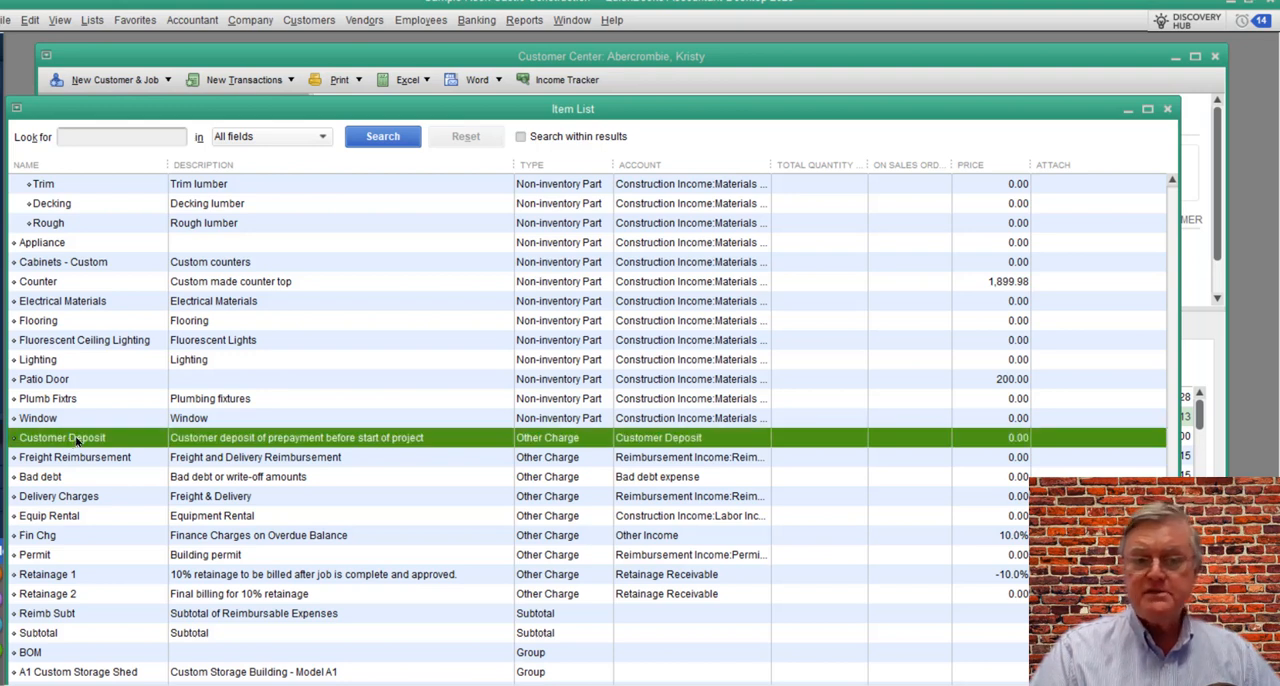
double_click(76, 440)
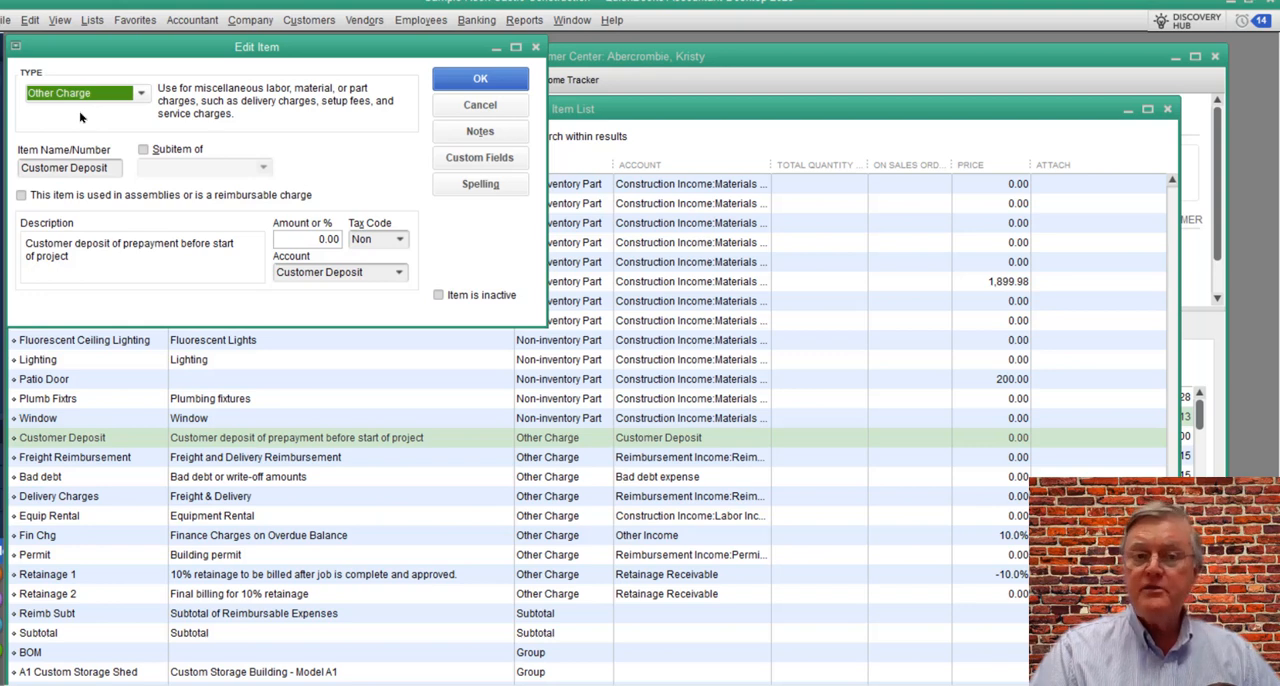
drag(190, 48, 324, 64)
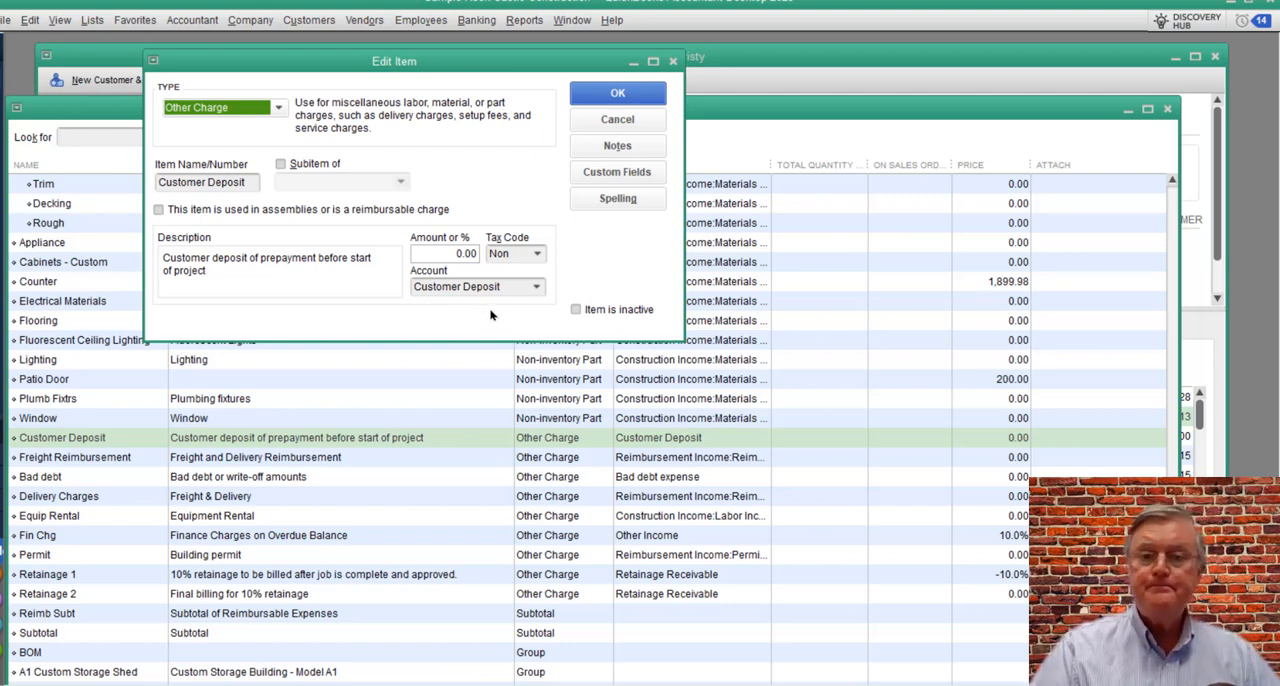
click(627, 97)
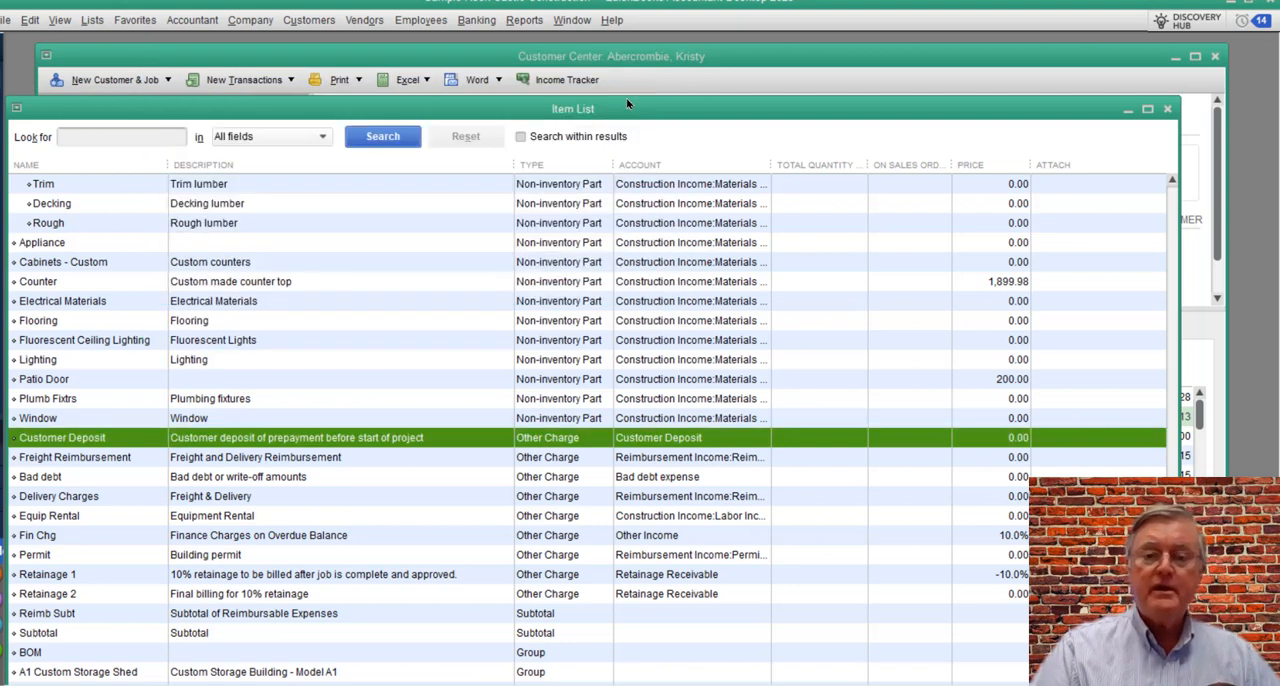
click(1167, 110)
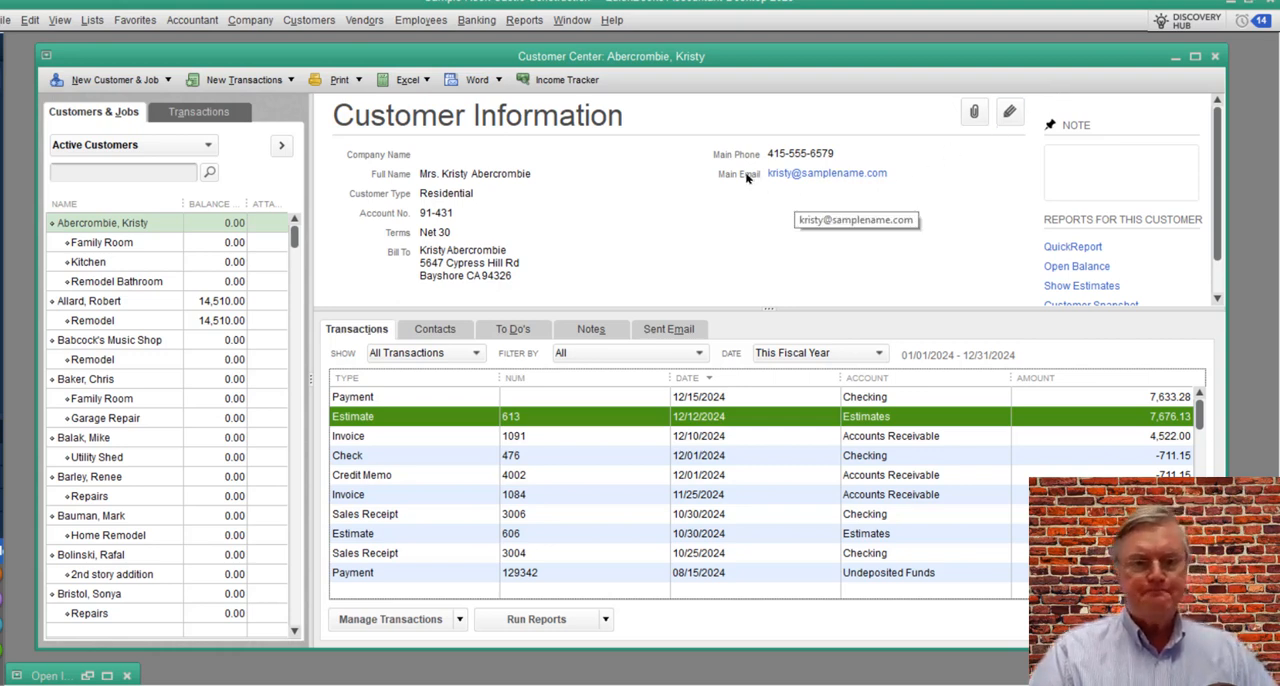
Step: Create a new invoice for the selected customer, keeping the default template, date and addresses, and go to its first item line
click(212, 85)
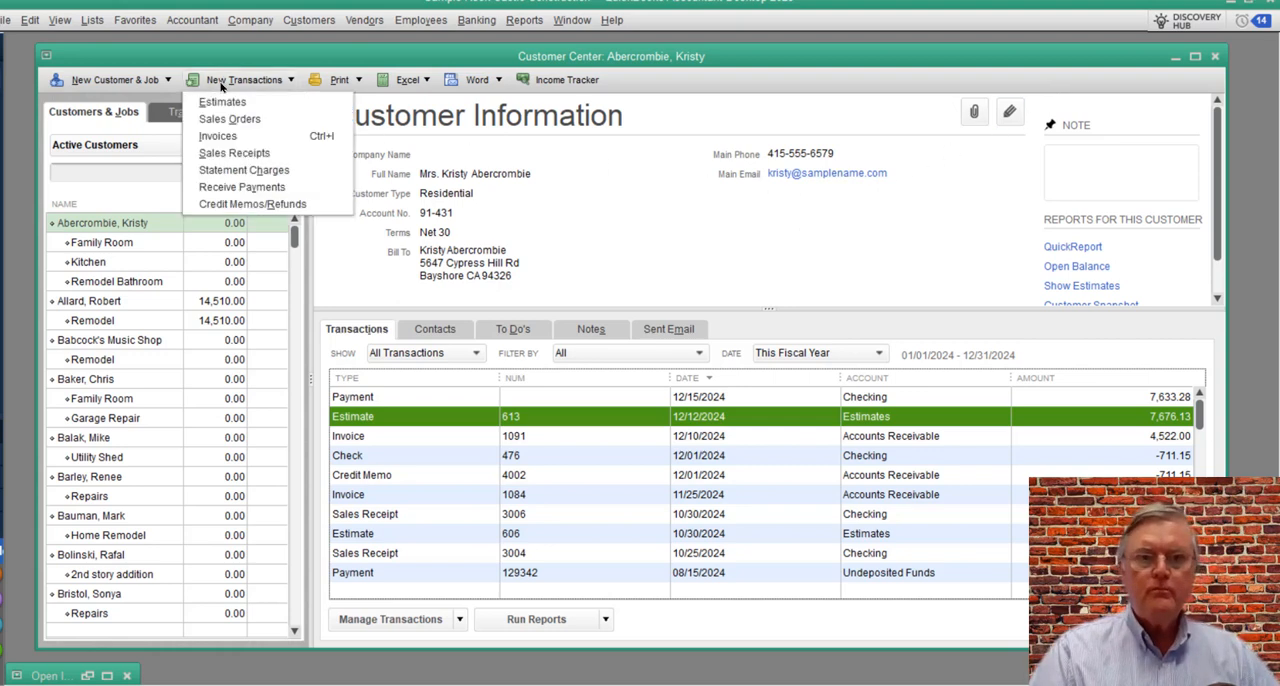
click(262, 137)
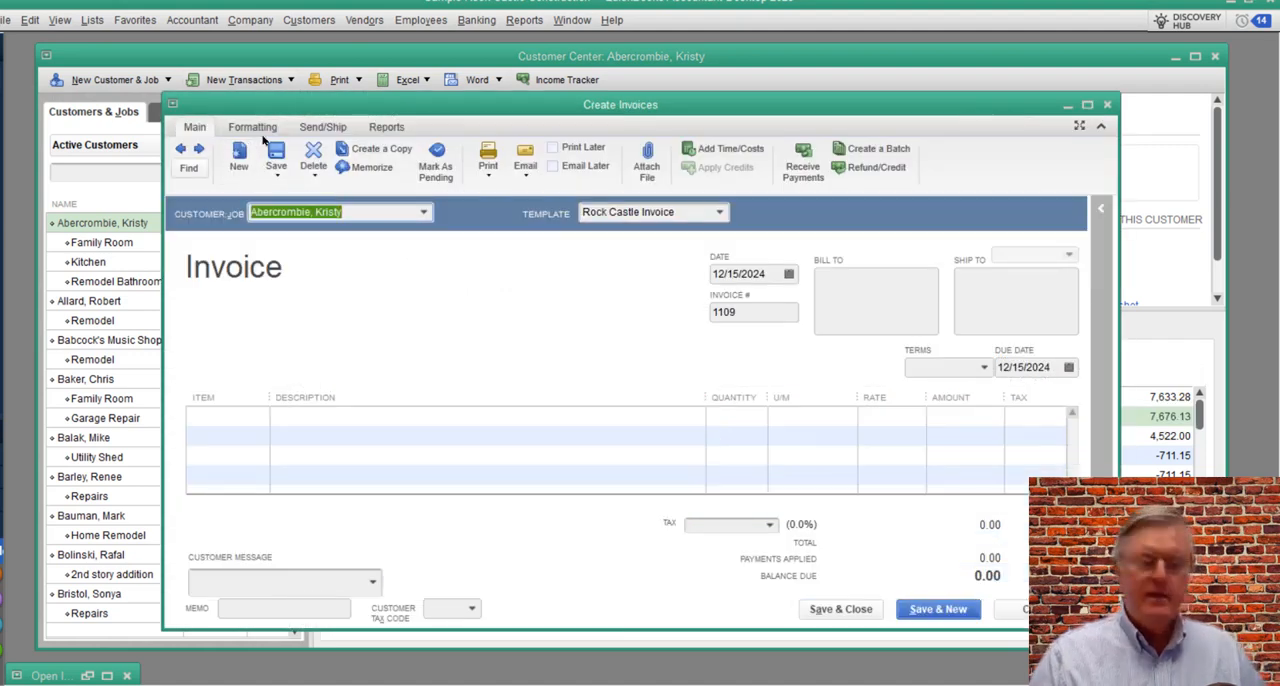
key(Tab)
key(Tab)
key(Tab)
key(Tab)
key(Tab)
key(Tab)
key(Tab)
key(Tab)
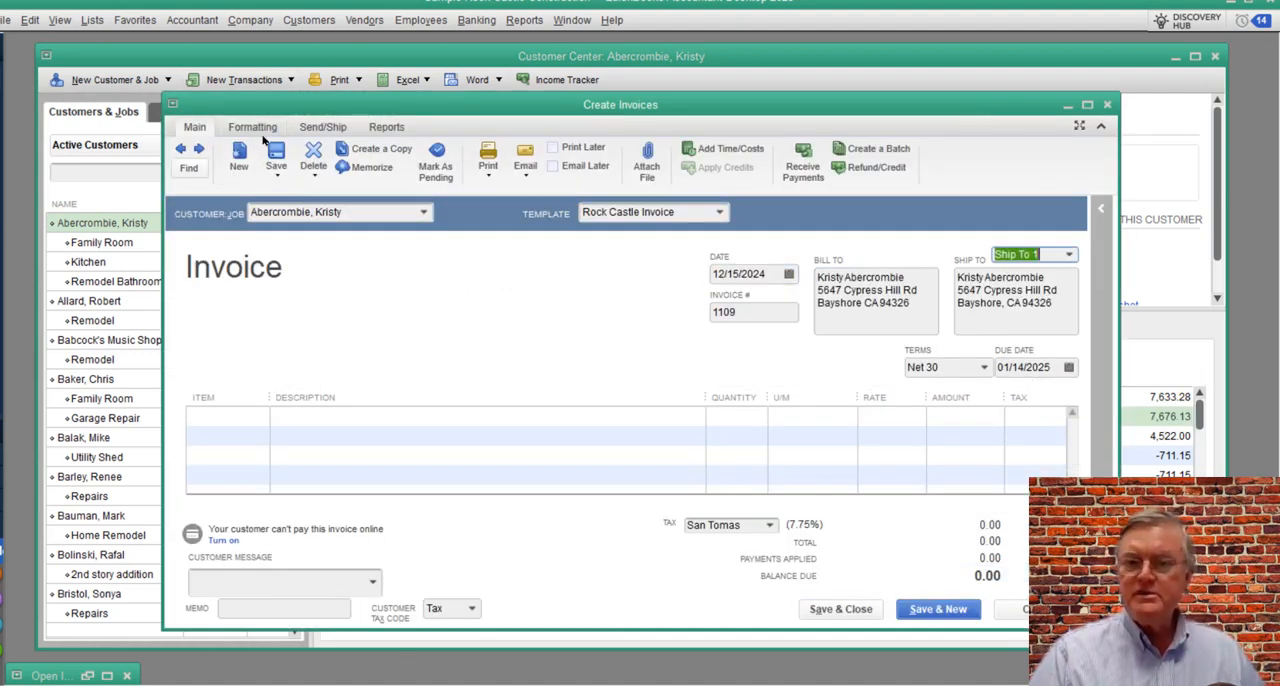
key(Tab)
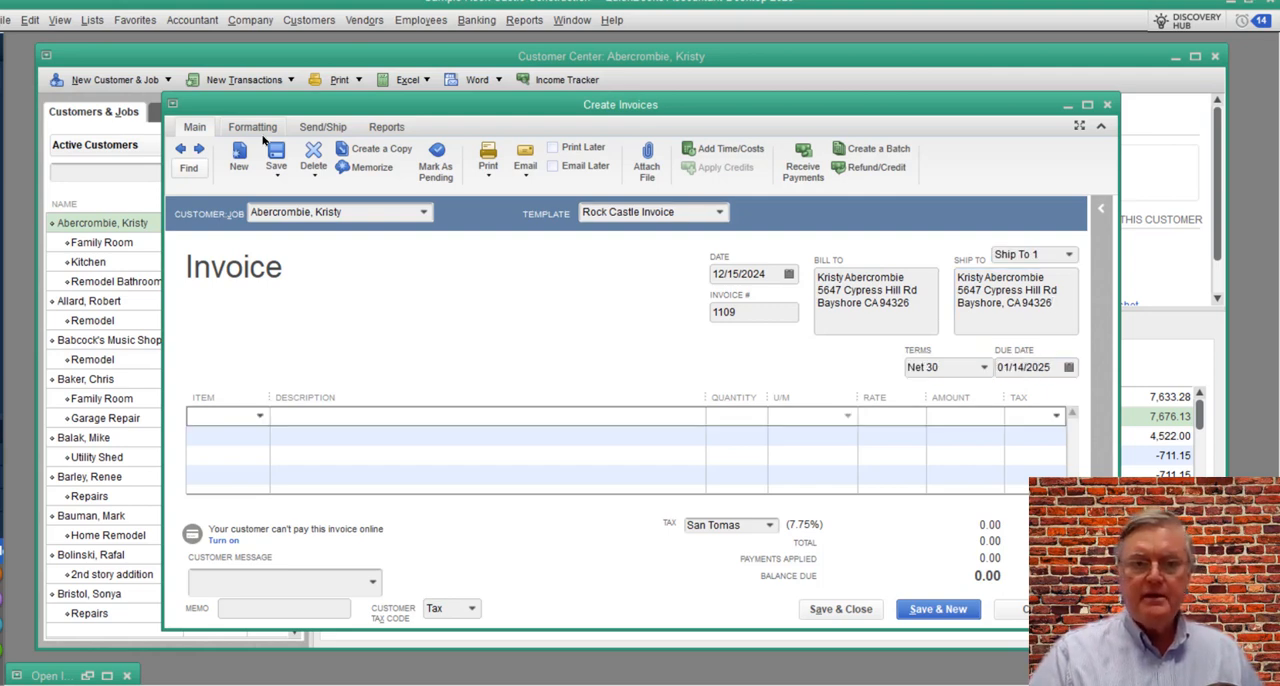
Step: Add the Customer Deposit item to the invoice at a rate of 500 with tax code Non, then save and close it
text(cu)
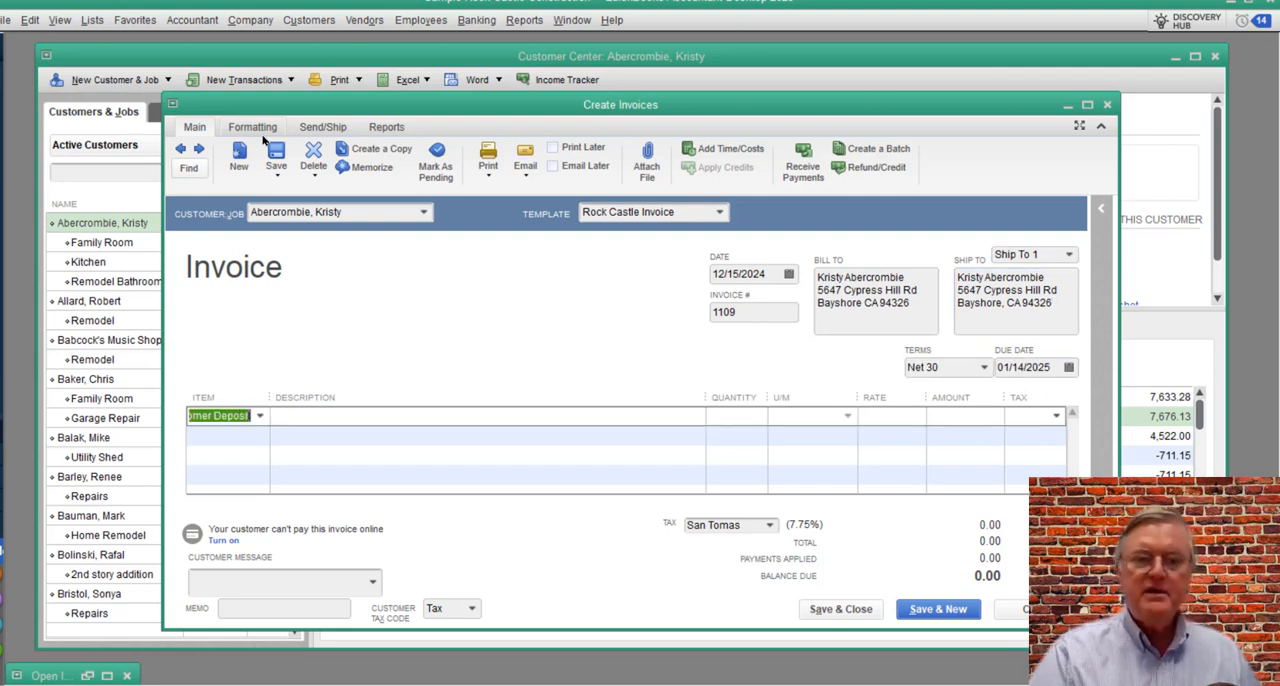
key(Tab)
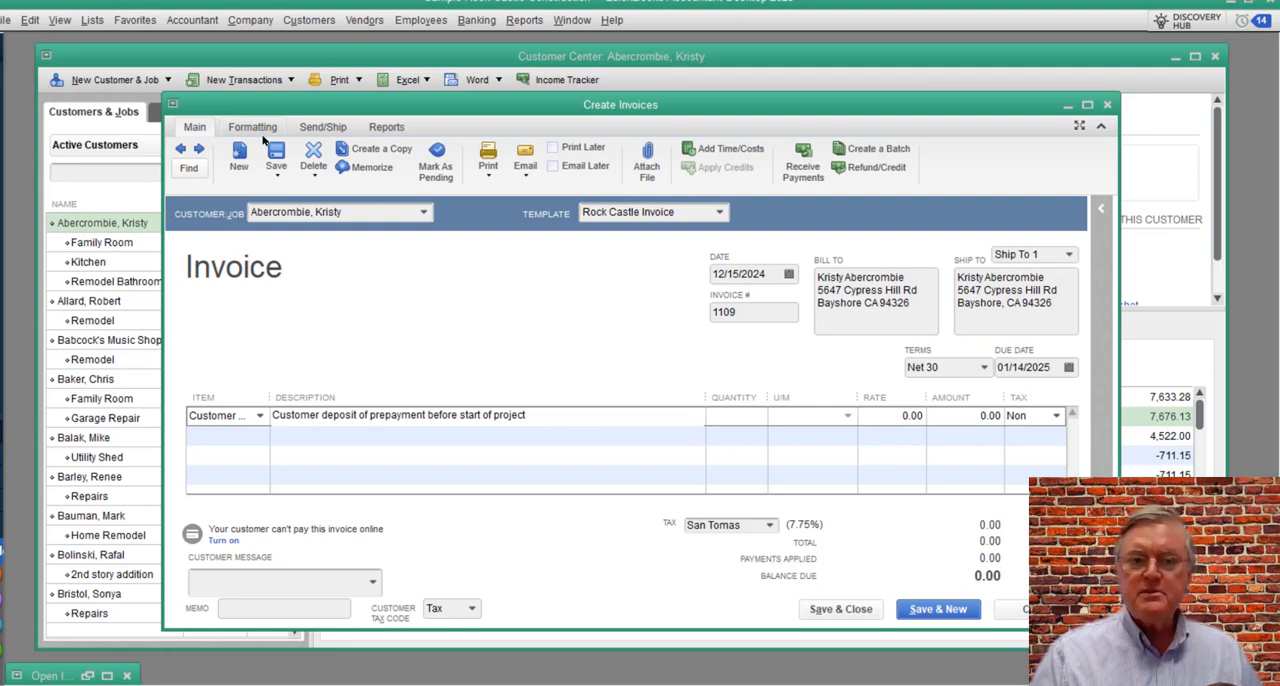
key(Tab)
key(Tab)
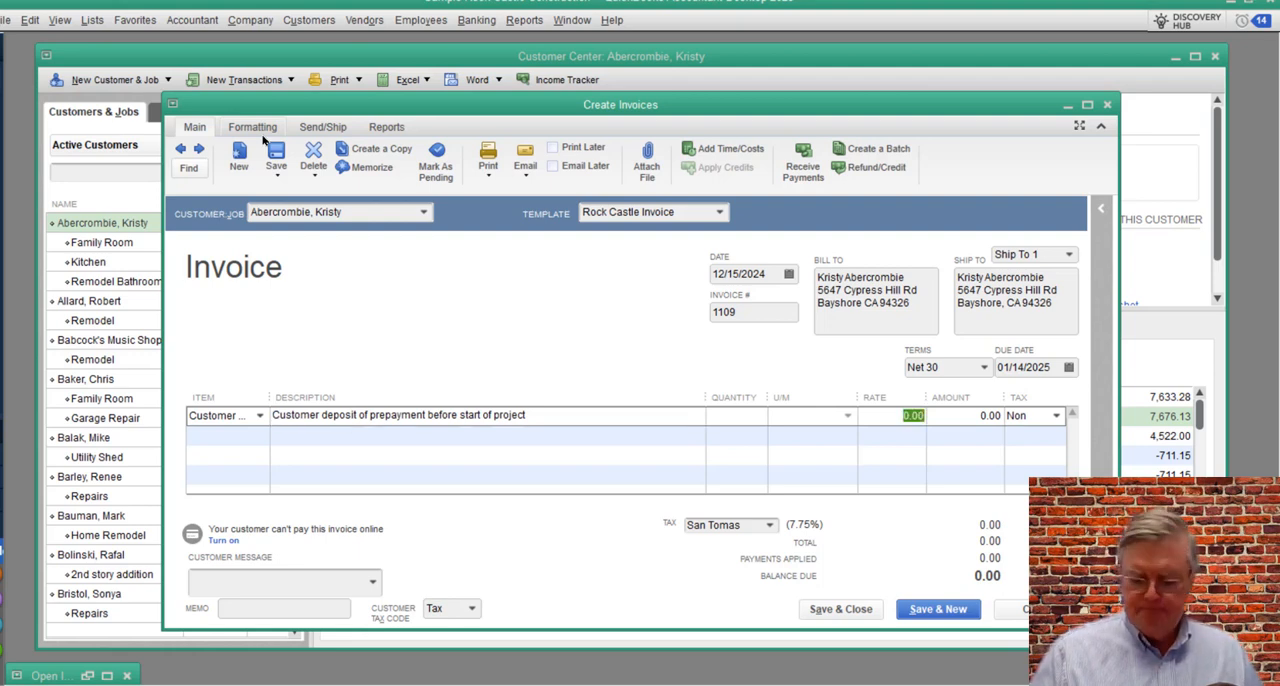
text(500)
key(Tab)
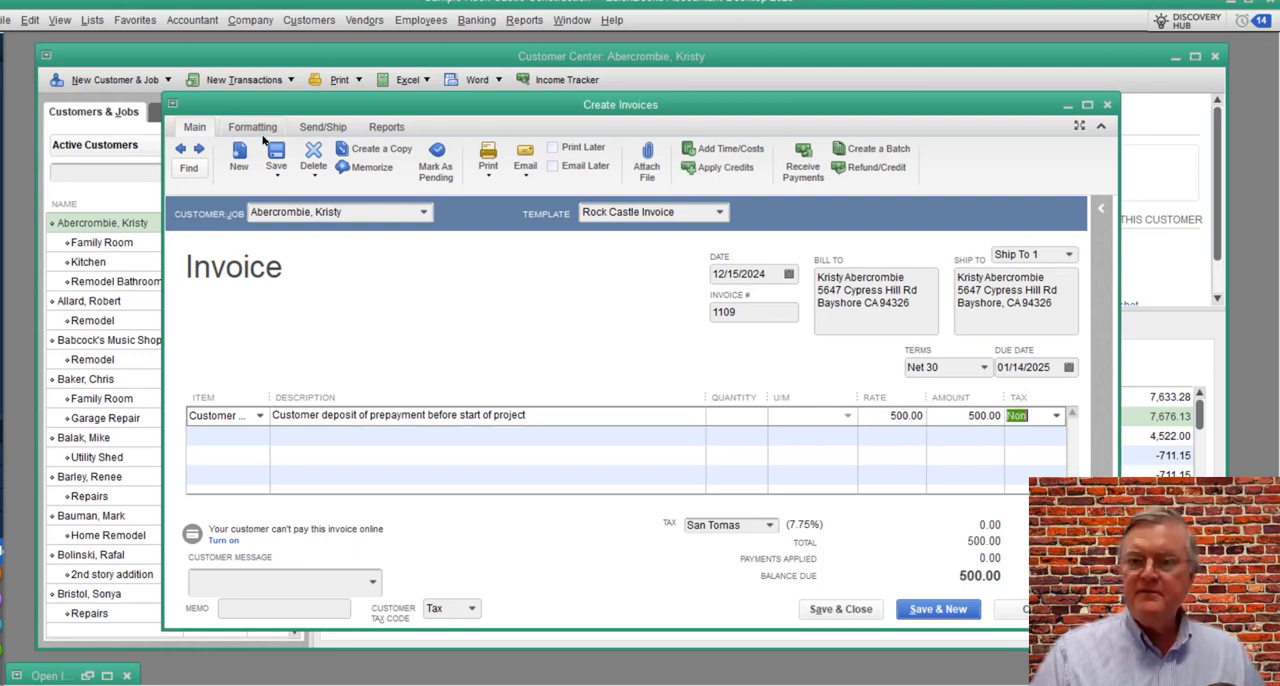
key(Tab)
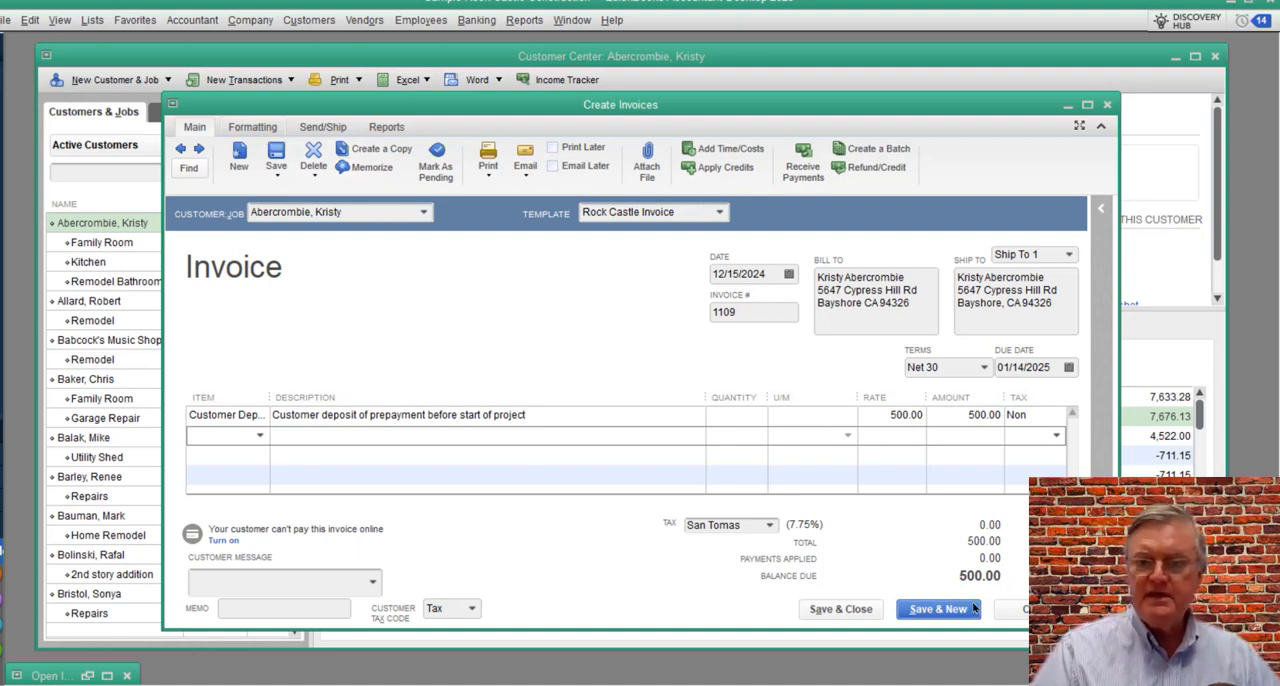
click(838, 609)
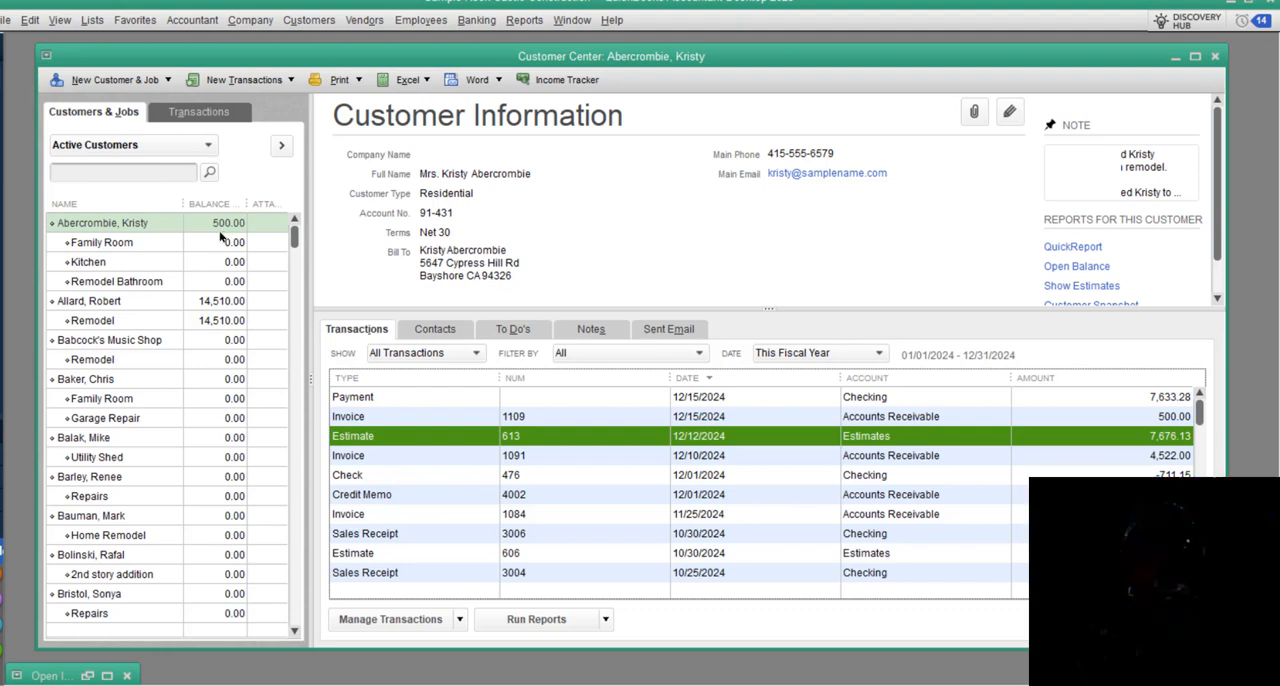
Step: Run the Balance Sheet Standard report, examine the Customer Deposit line under Other Current Liabilities, and close the report
click(238, 82)
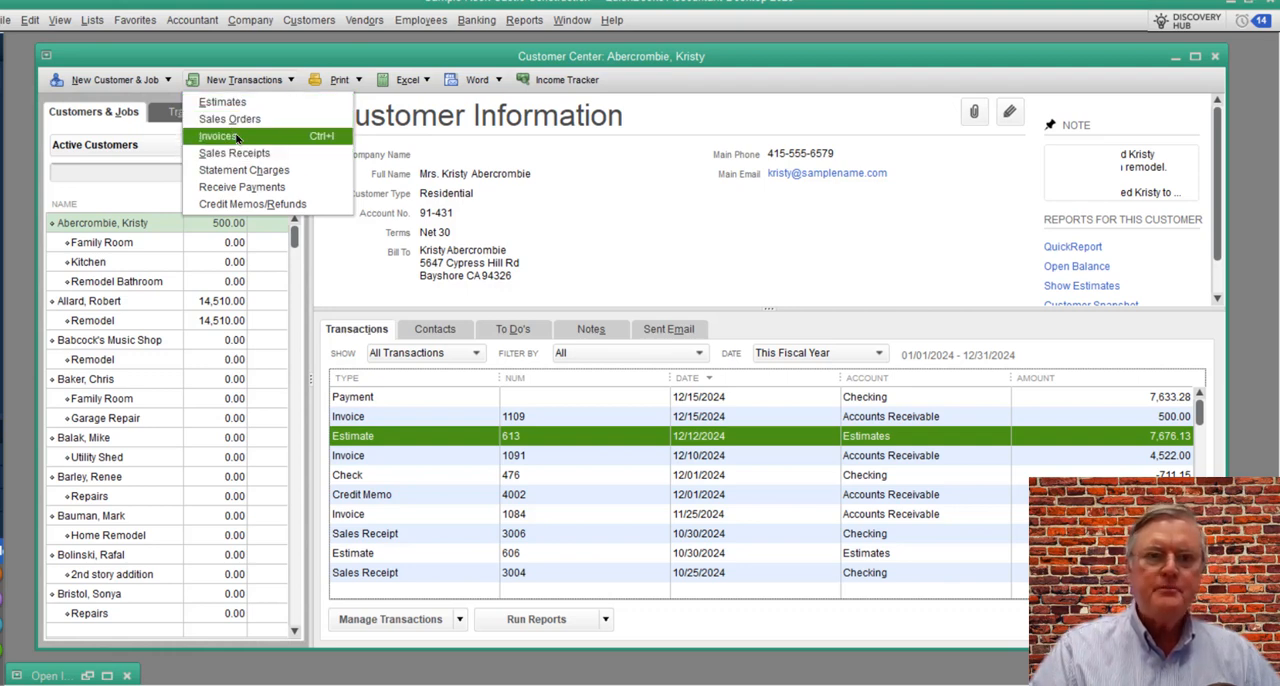
click(864, 201)
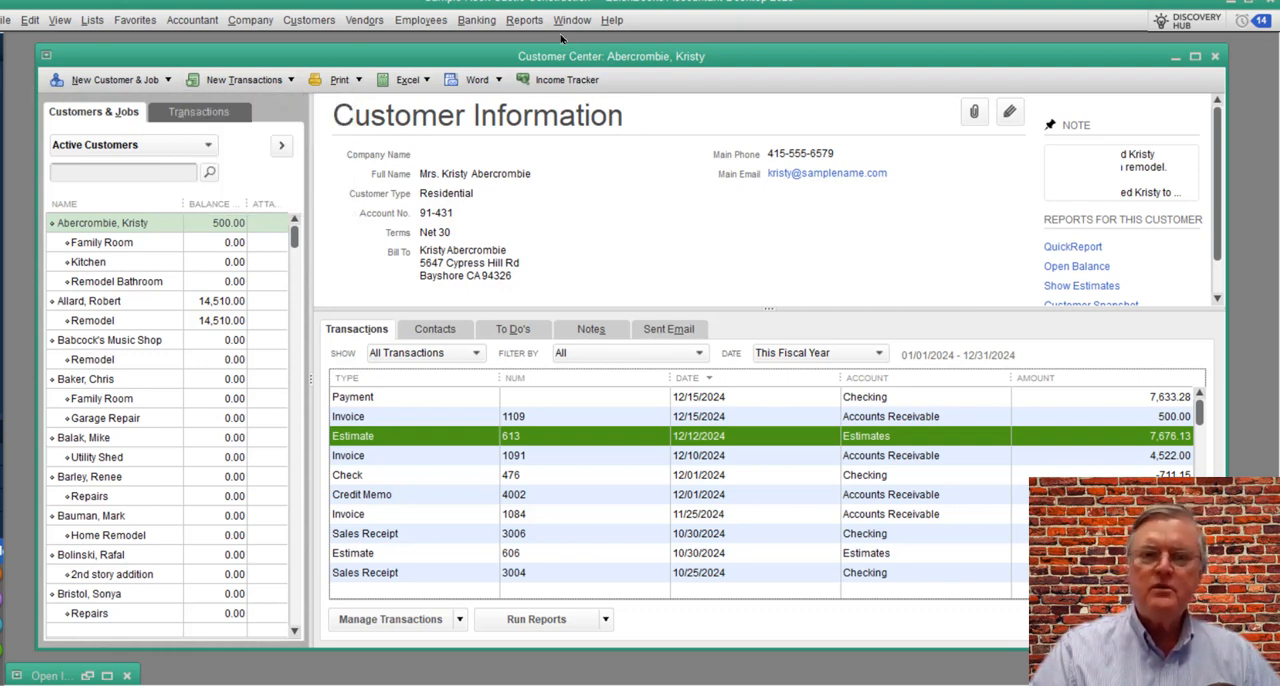
click(524, 20)
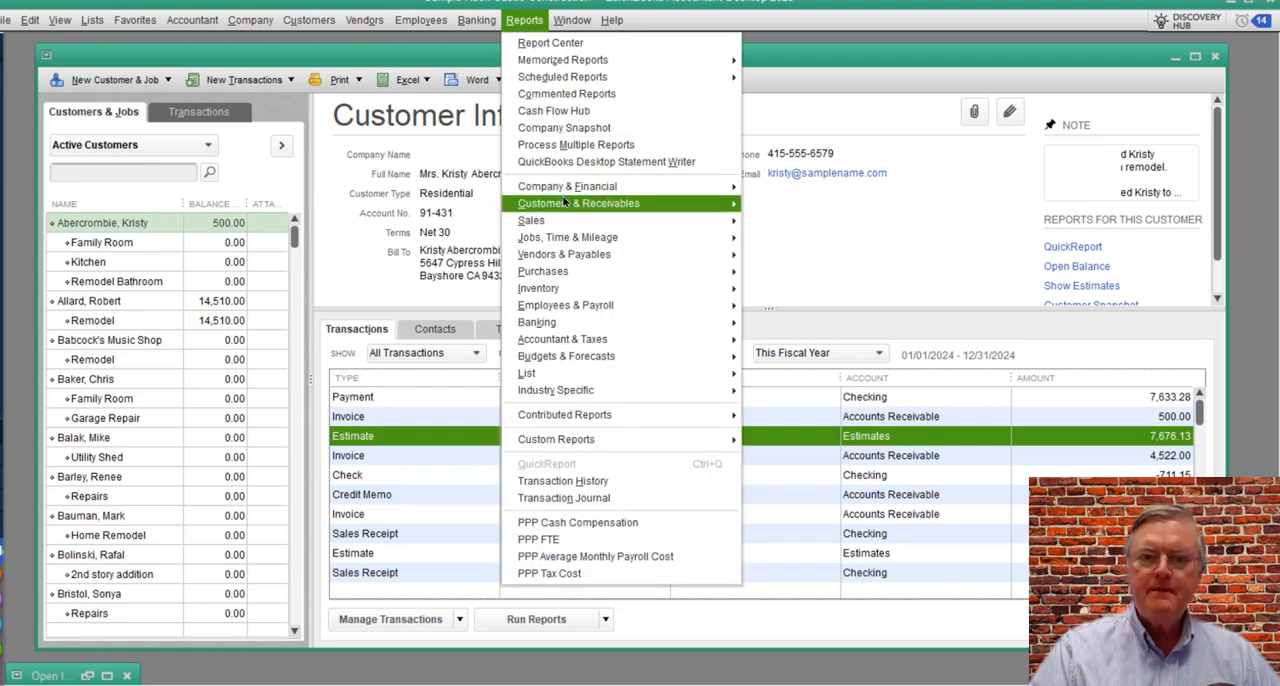
mouse_move(569, 192)
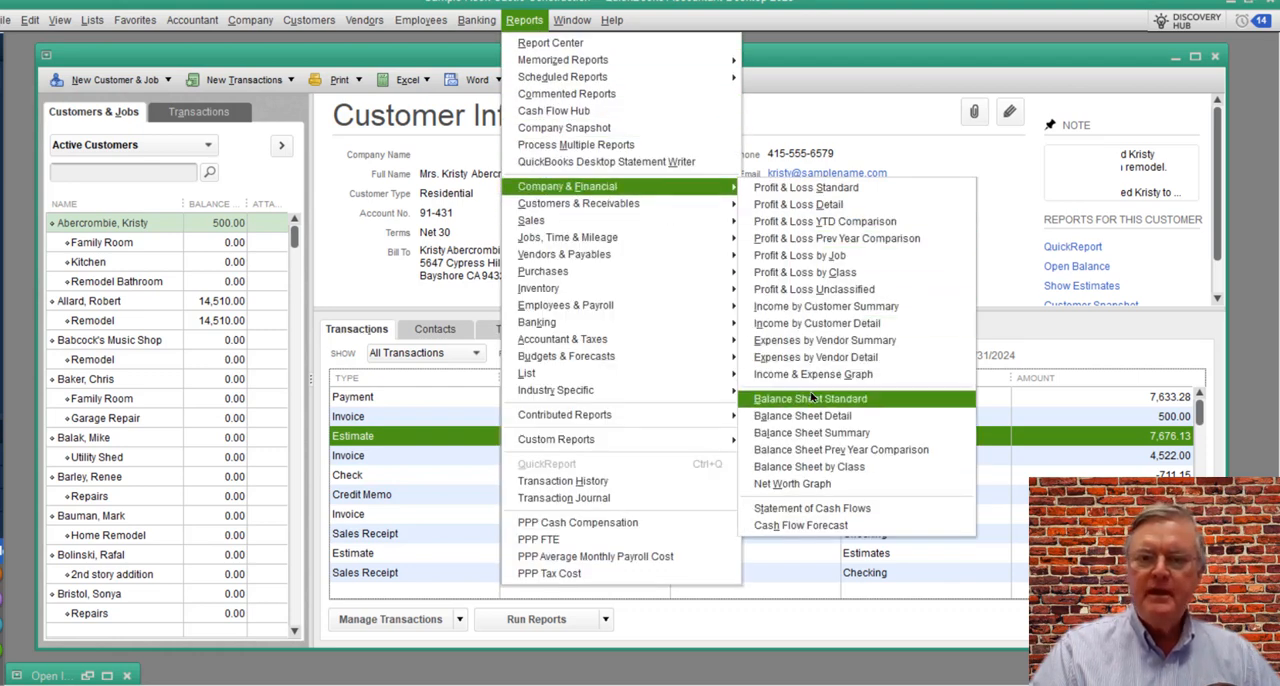
click(860, 400)
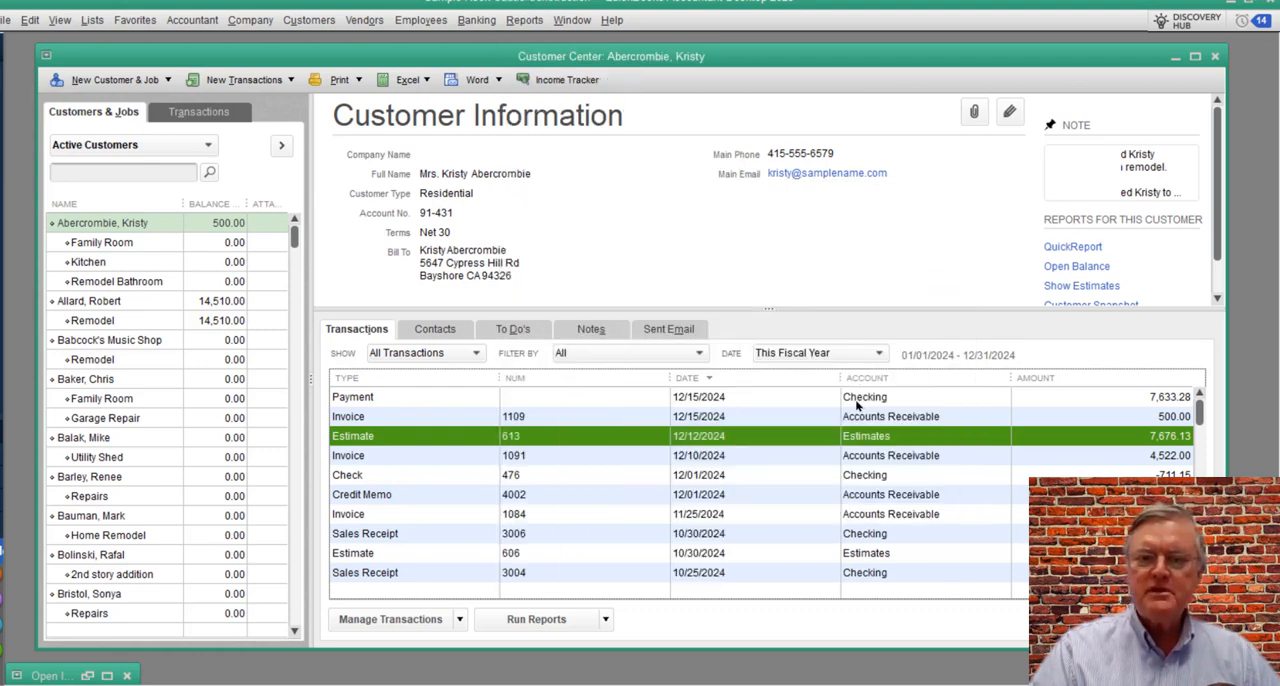
scroll(533, 360, down, 4)
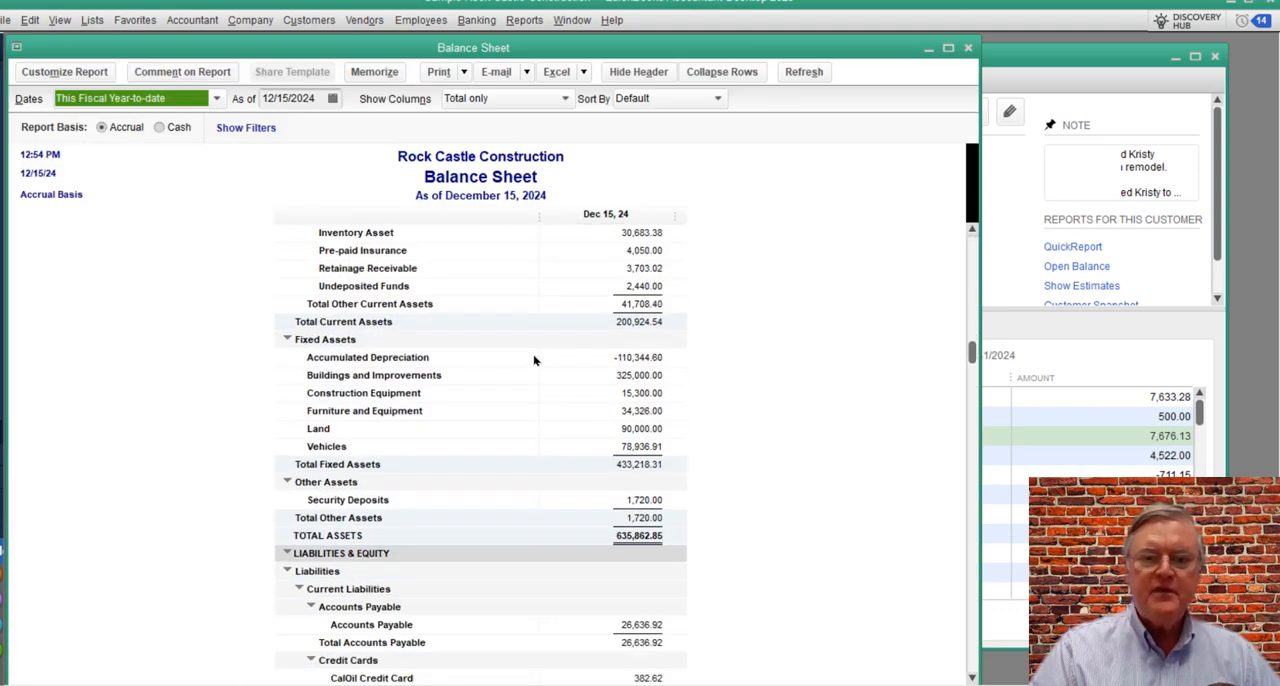
scroll(533, 360, down, 4)
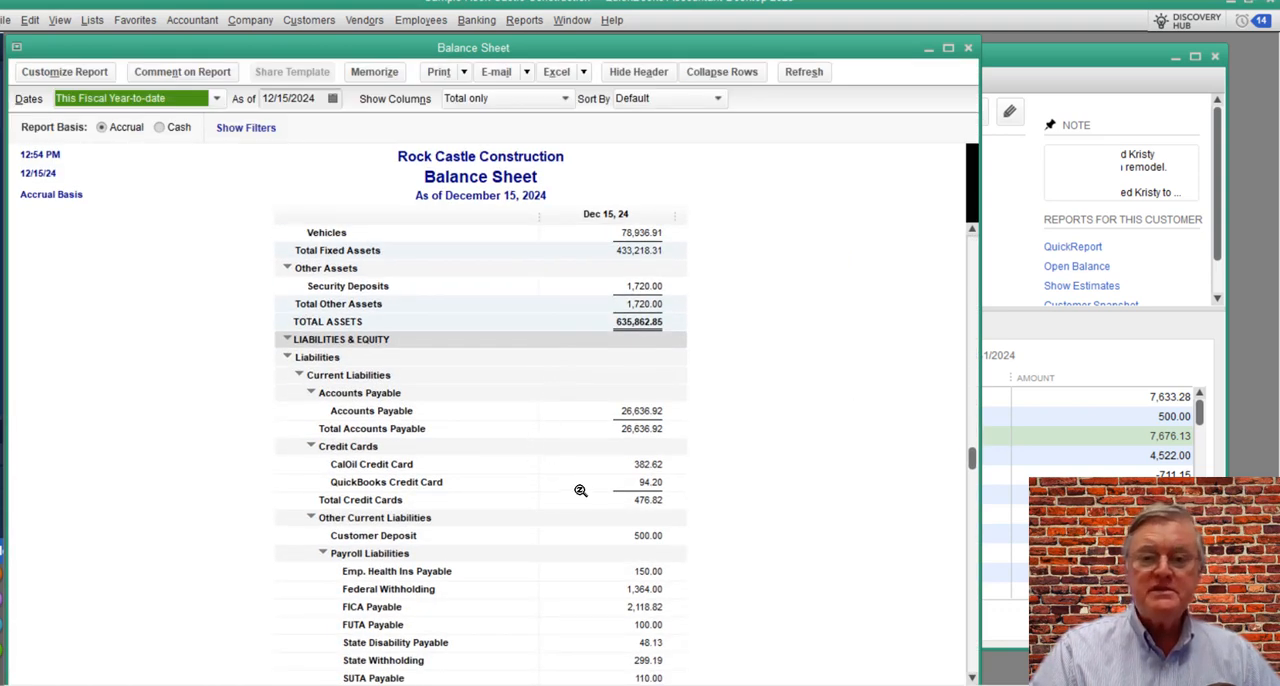
scroll(580, 490, down, 2)
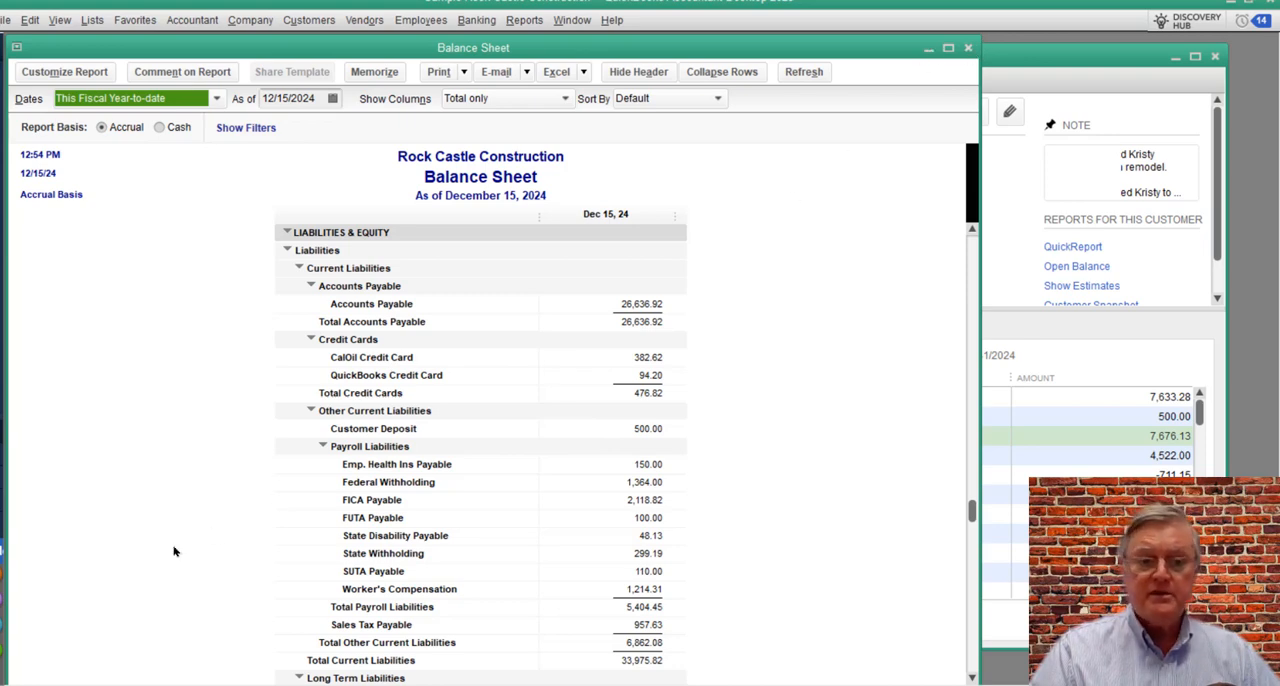
click(968, 48)
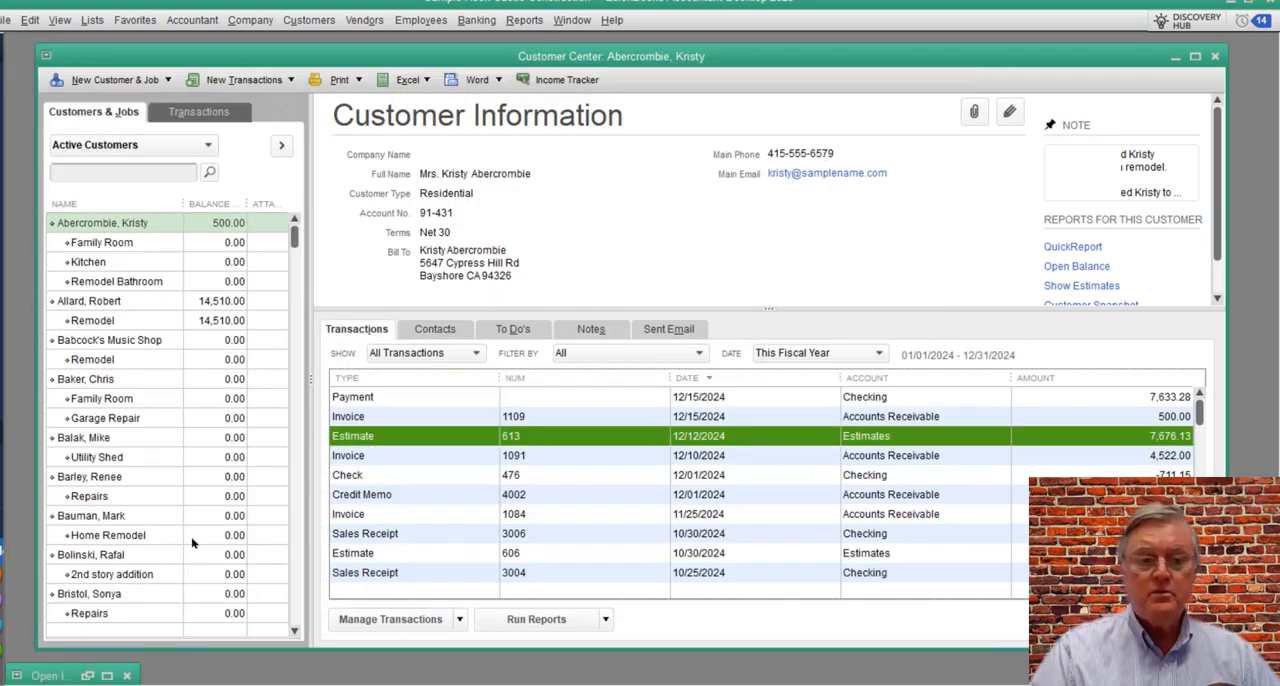
Step: Restore the minimized Open Invoices report, check the customer's open deposit invoice, and minimize the report again
click(55, 676)
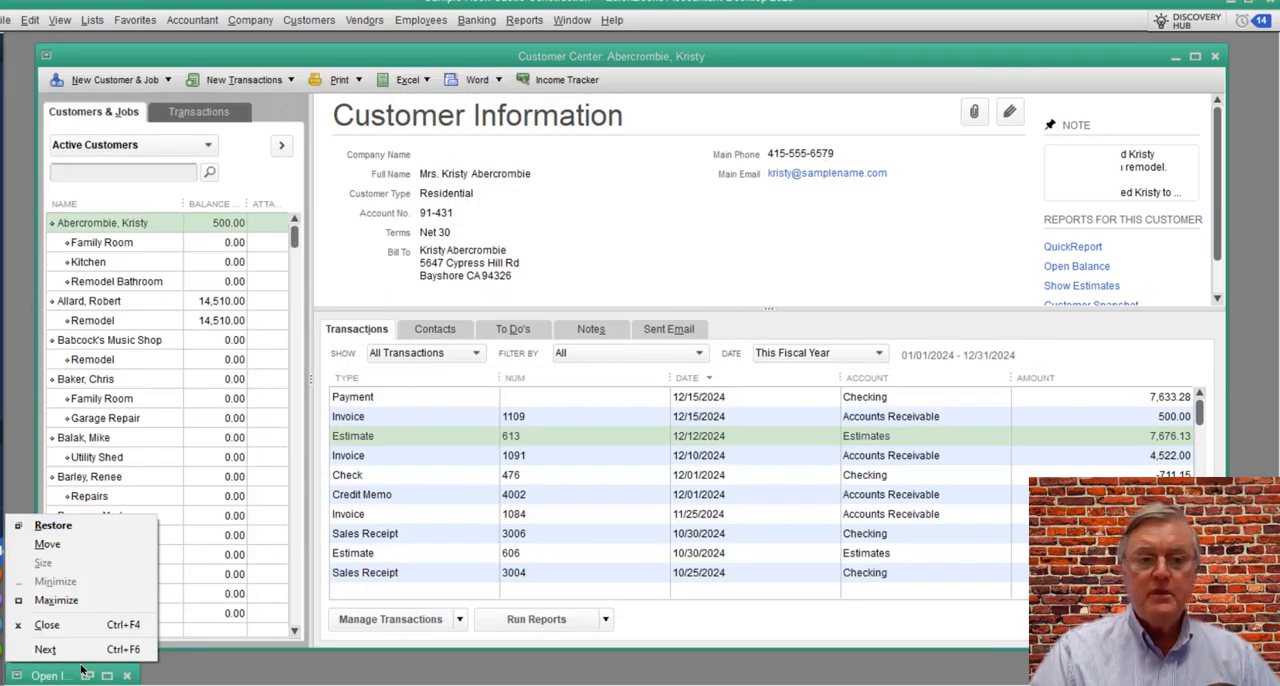
click(88, 676)
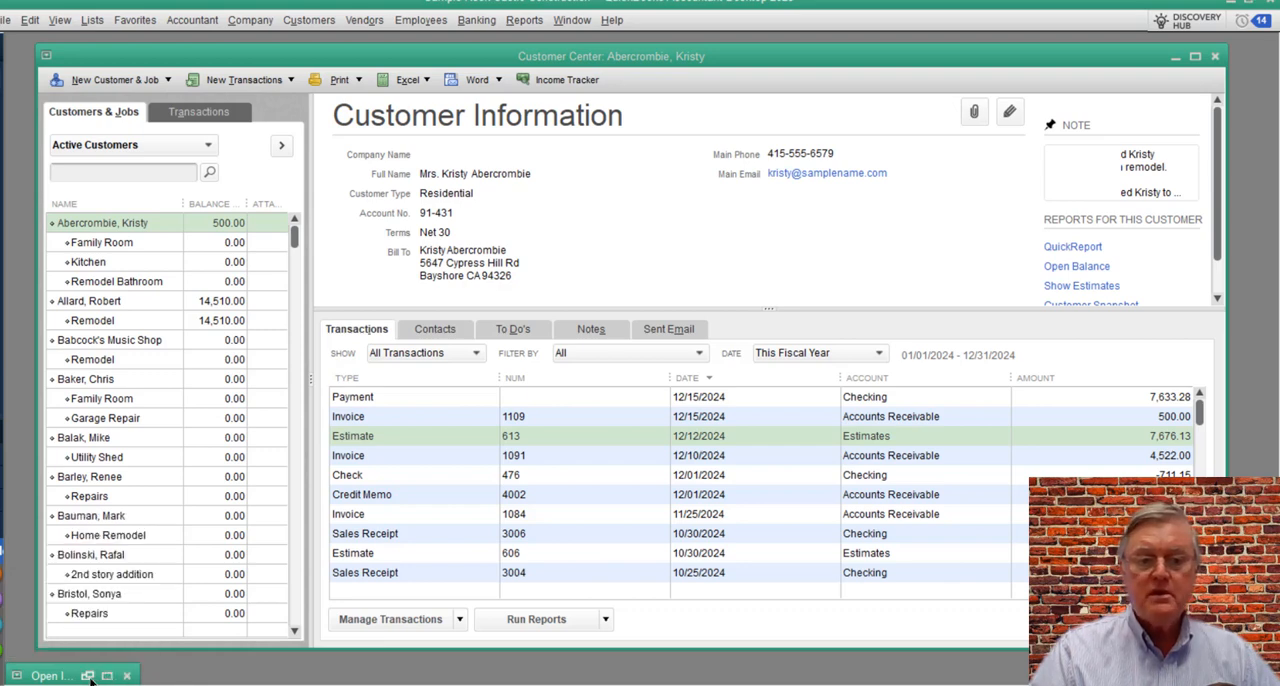
click(88, 676)
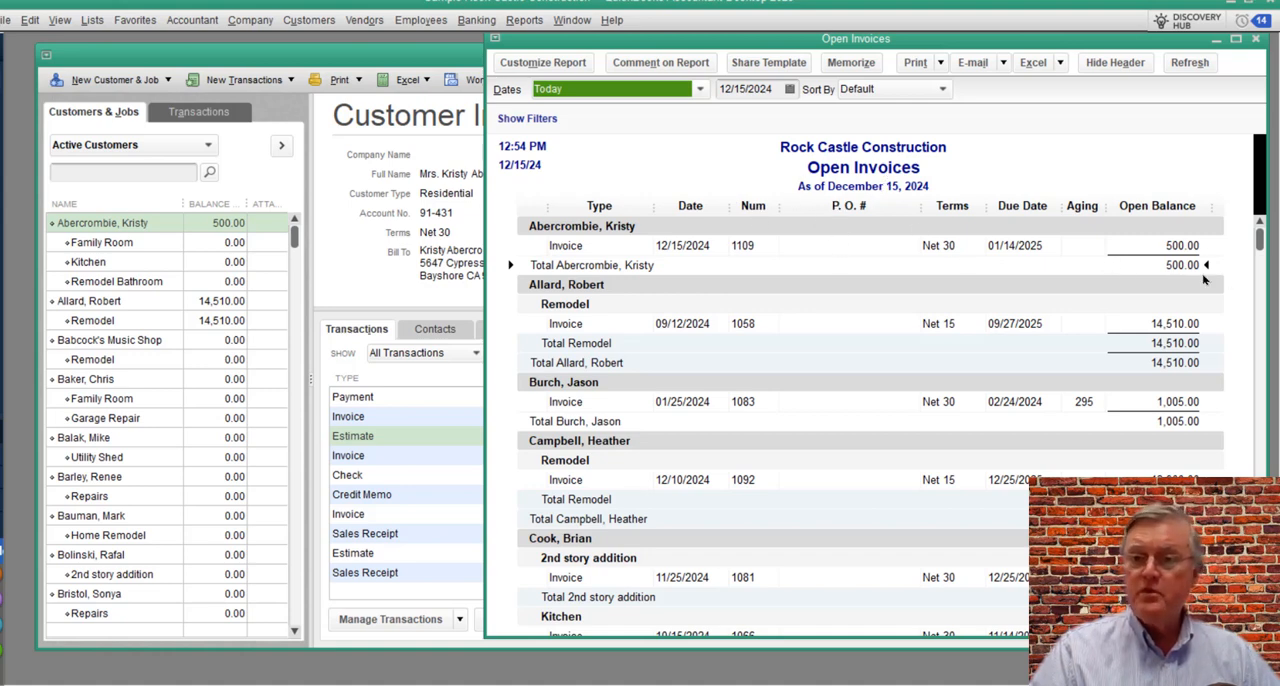
click(1217, 40)
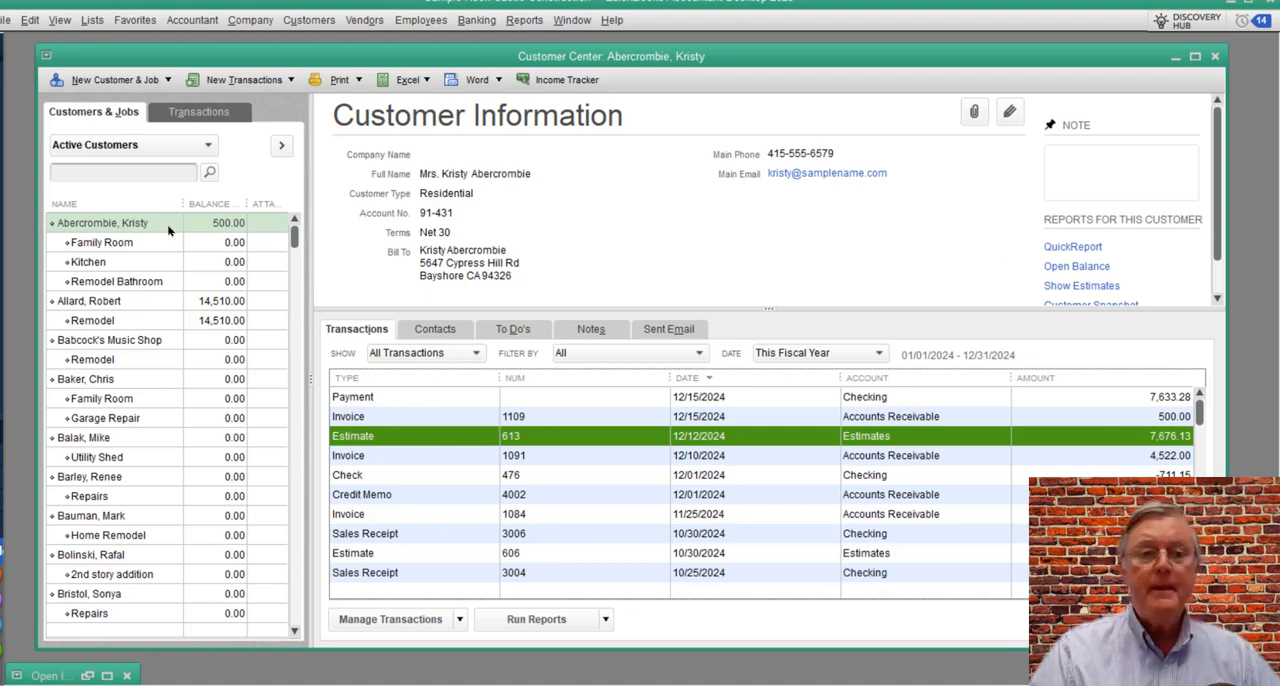
Step: Start another invoice for the same customer to bill the project work, ready for its first item line
click(238, 84)
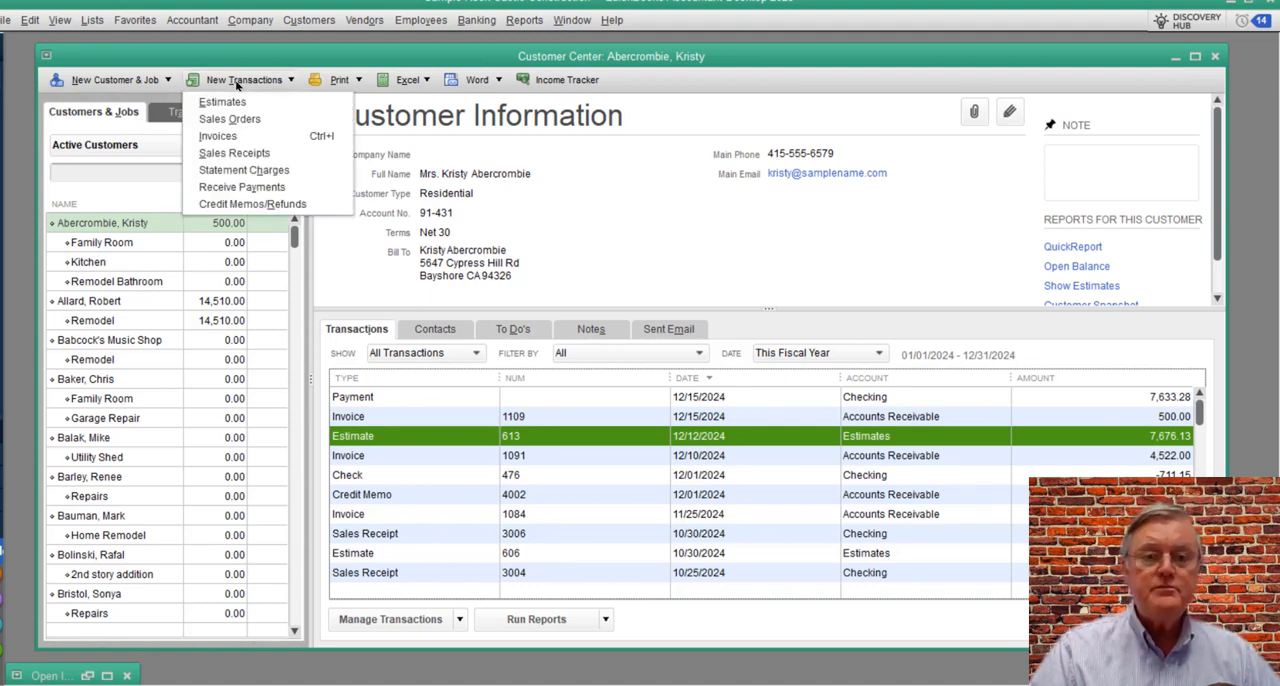
click(228, 137)
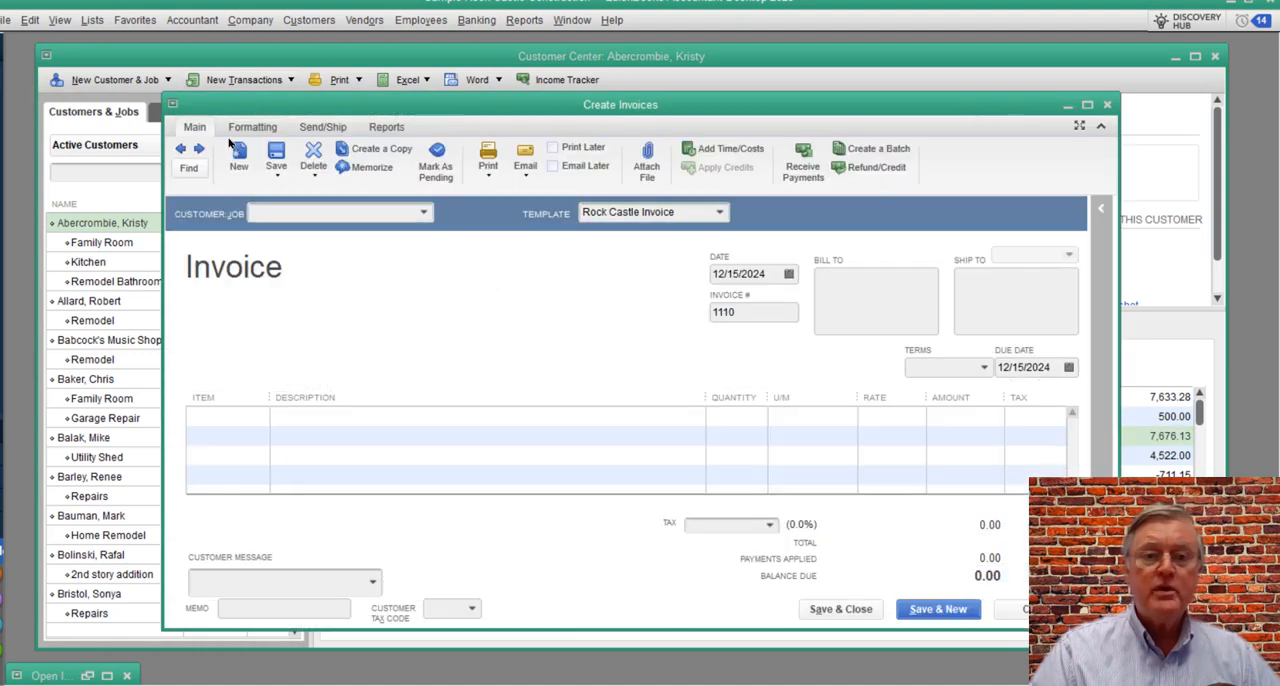
key(Tab)
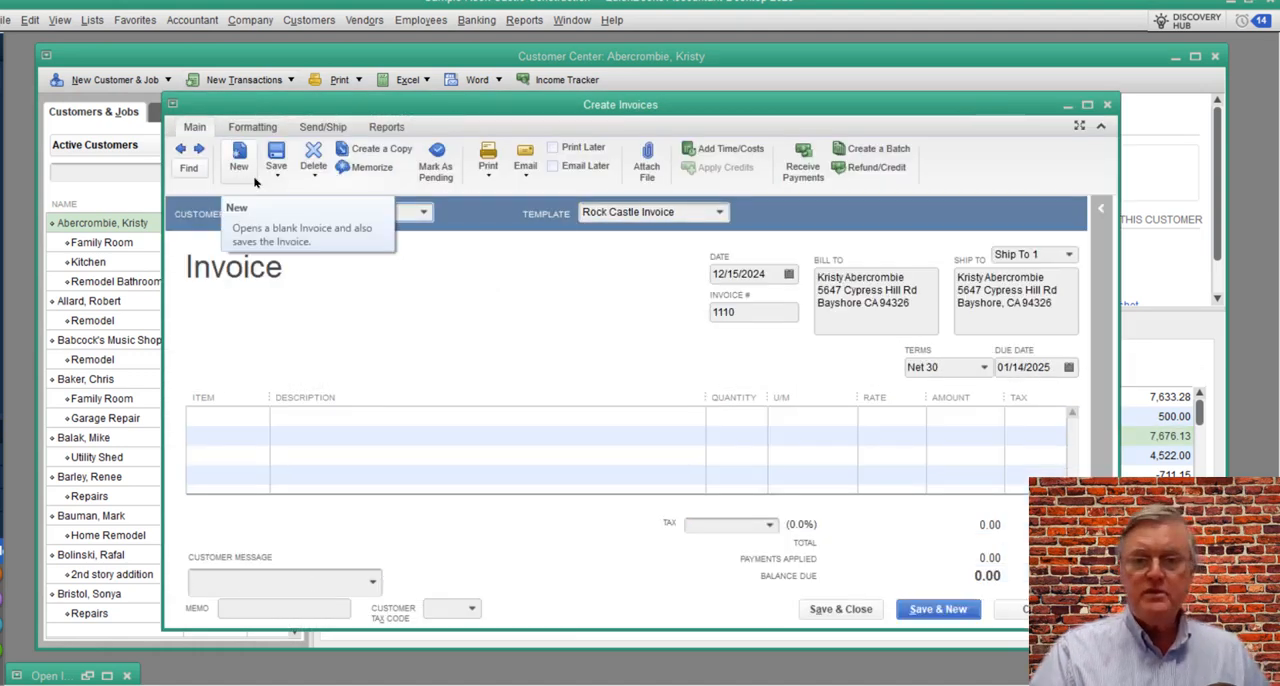
click(219, 426)
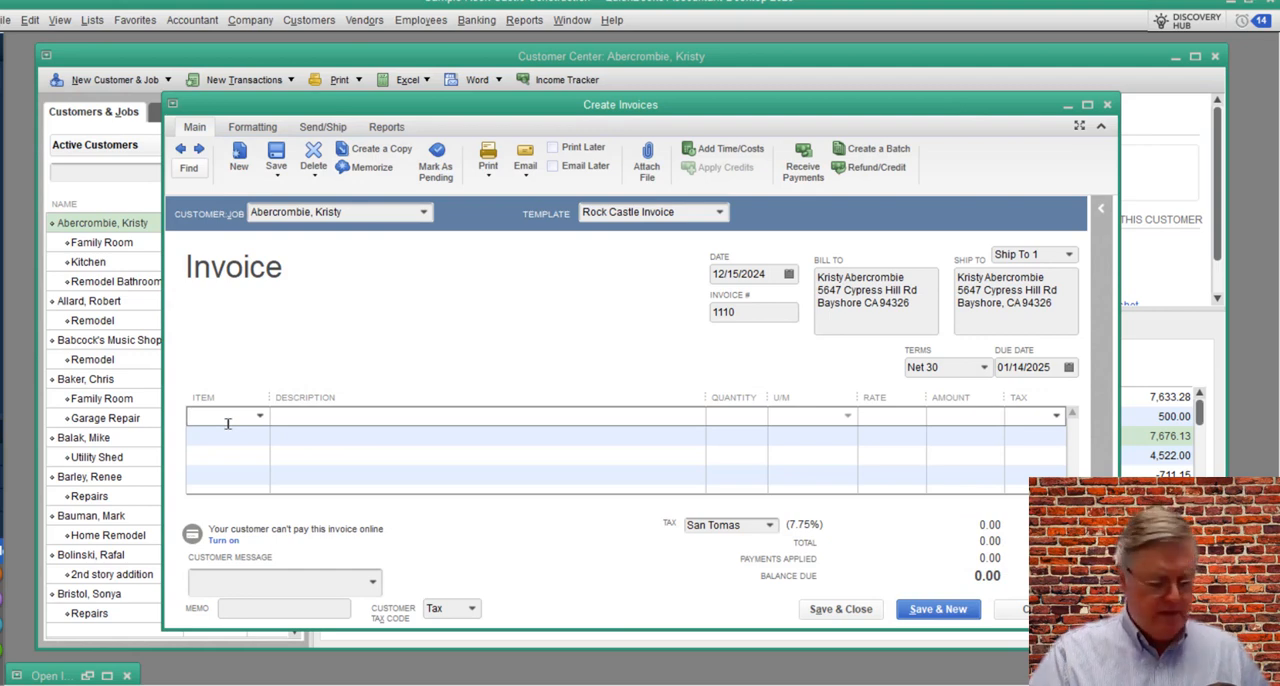
Step: Enter a Labor line on the invoice with a quantity of 50 and a rate of 50, keeping tax code Non
text(Lab)
key(Tab)
key(Tab)
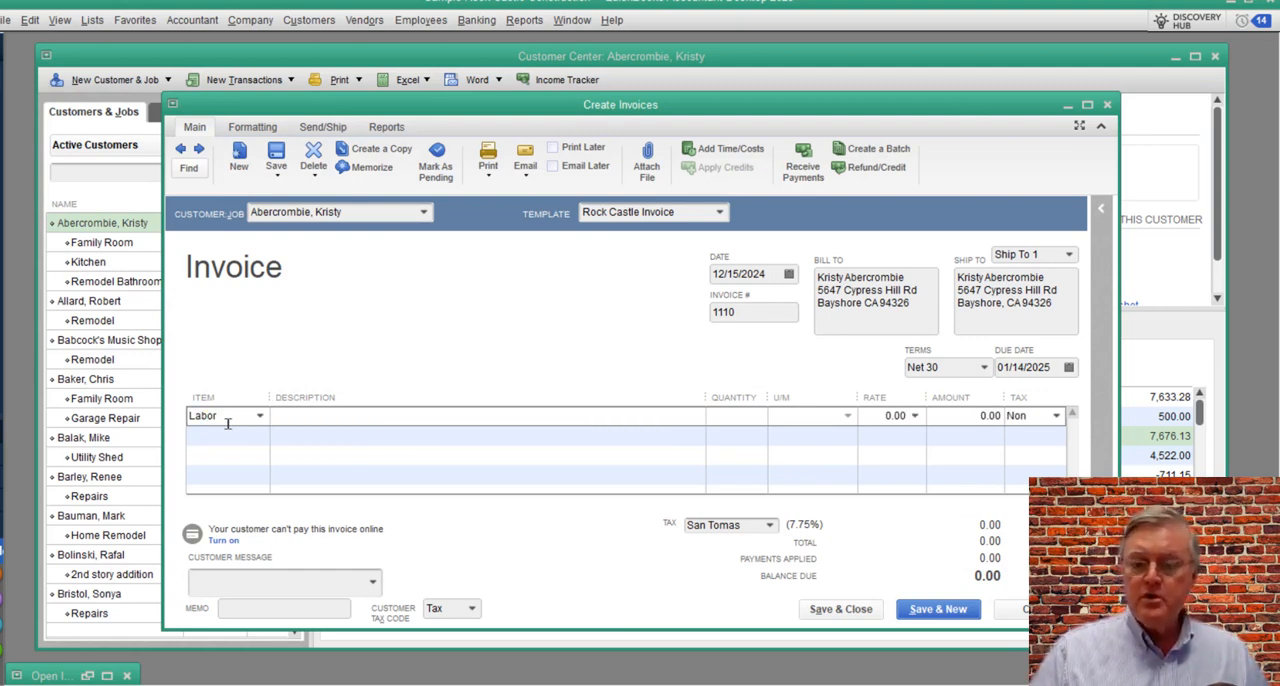
text(50)
key(Tab)
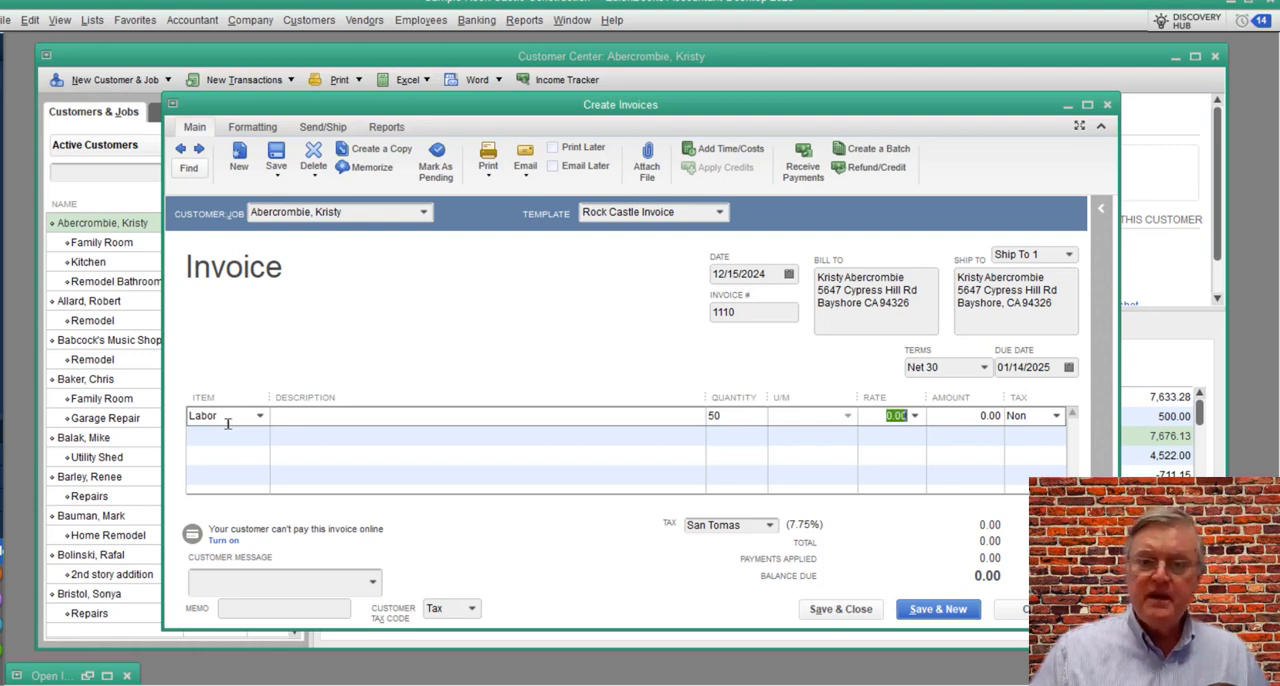
text(50)
key(Tab)
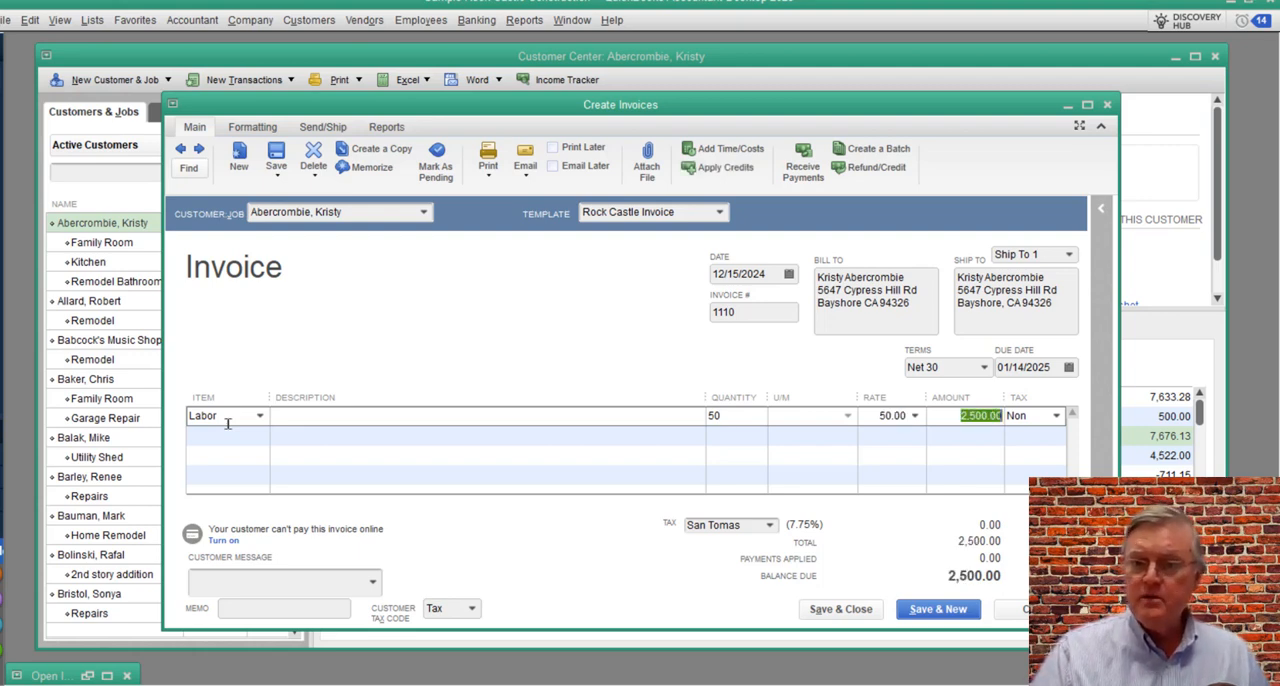
key(Tab)
key(Tab)
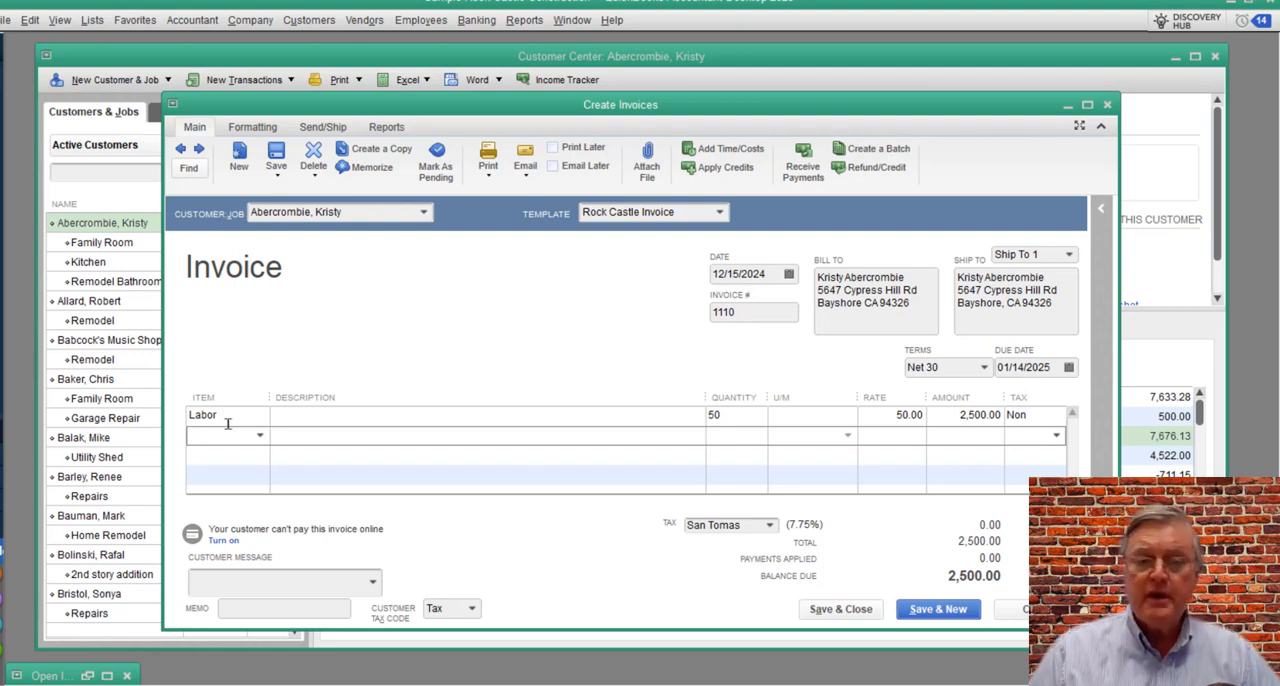
Step: Add a Customer Deposit line to the invoice, leaving one blank row below Labor, and widen the Item column to fit the full name
key(Down)
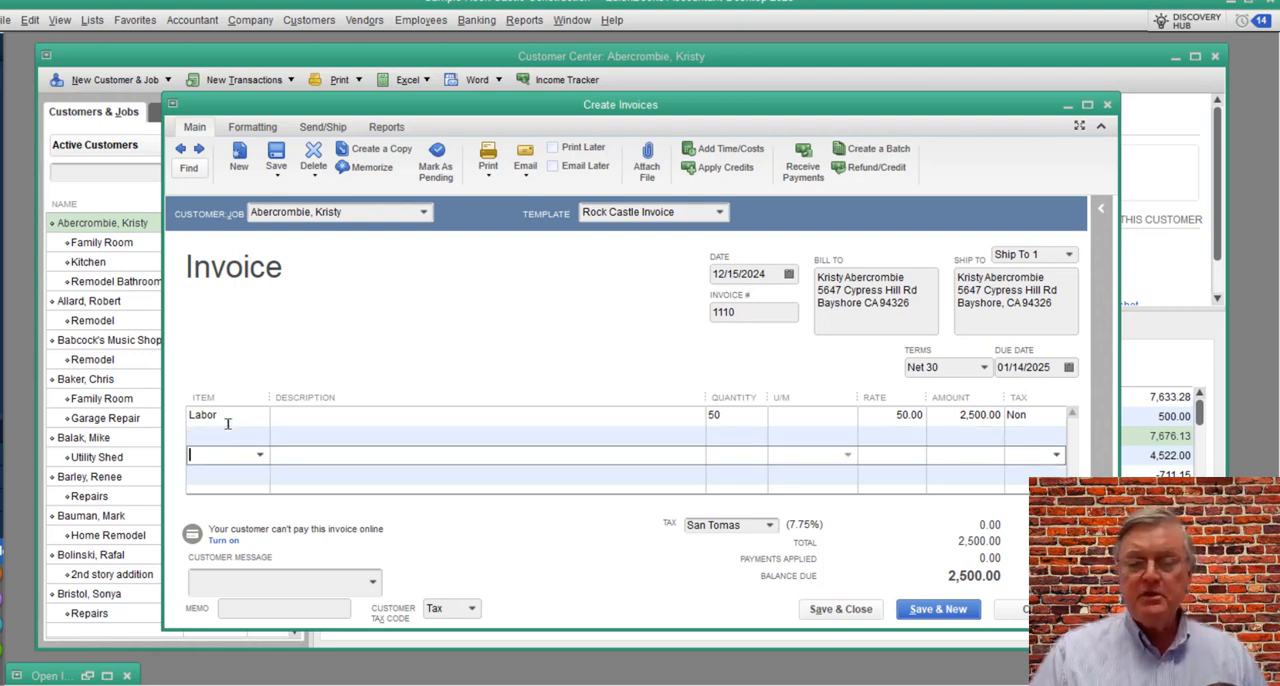
text(cu)
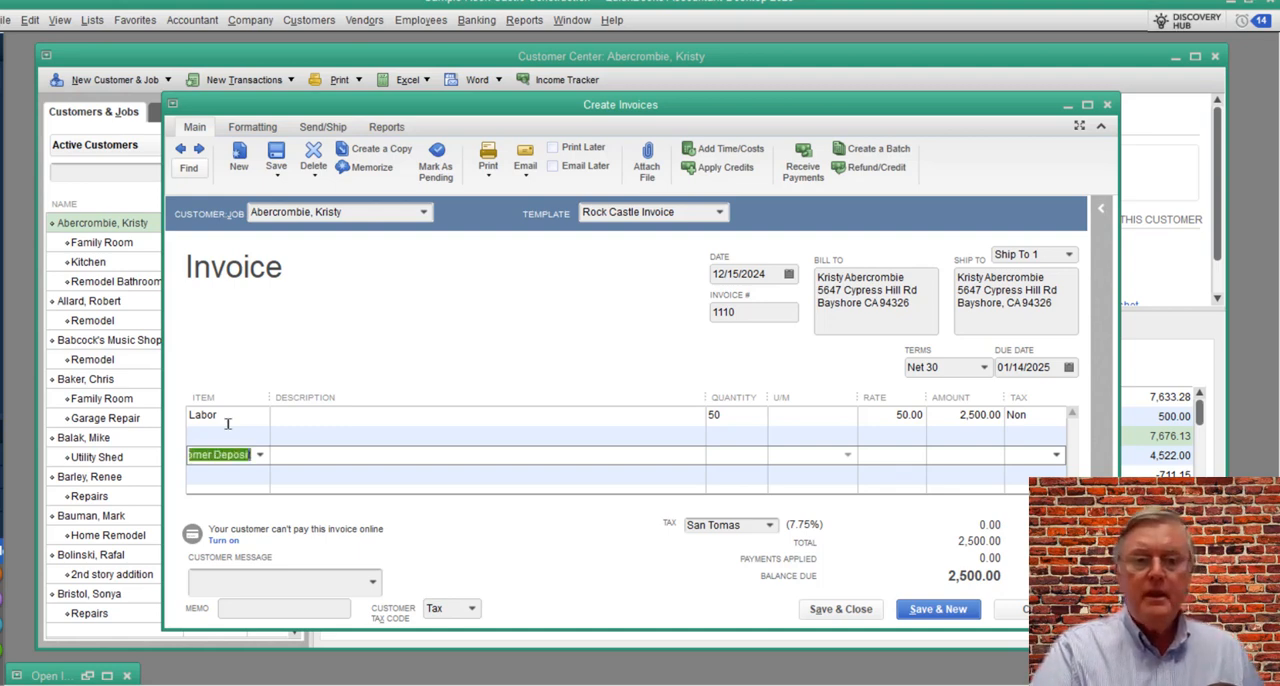
key(Tab)
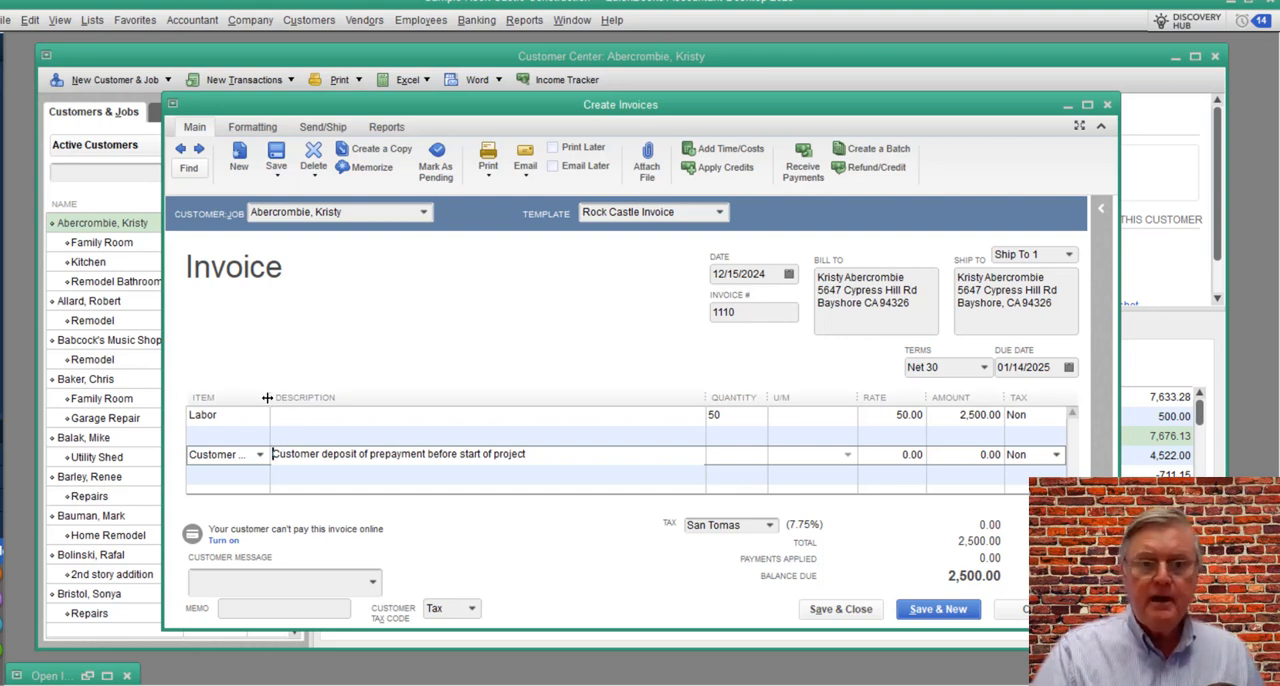
drag(271, 398, 303, 397)
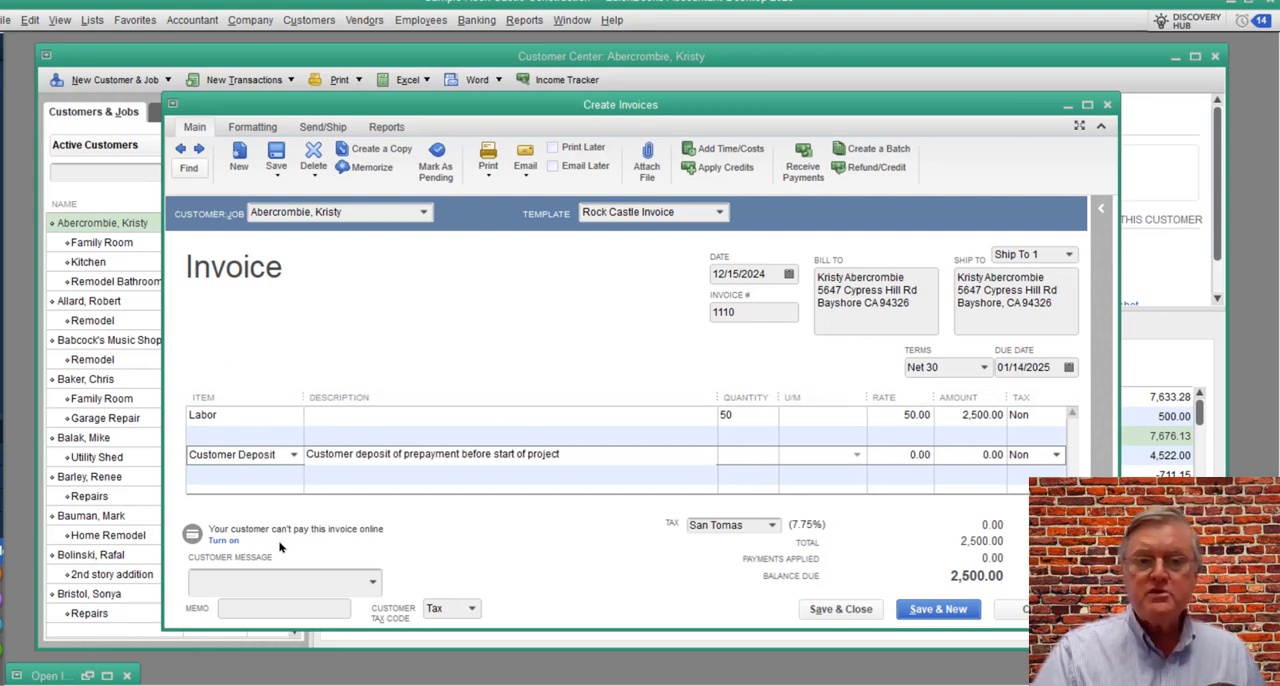
Step: Enter -500 as the Customer Deposit line's amount, keeping tax code Non, and save and close the invoice
key(Tab)
key(Tab)
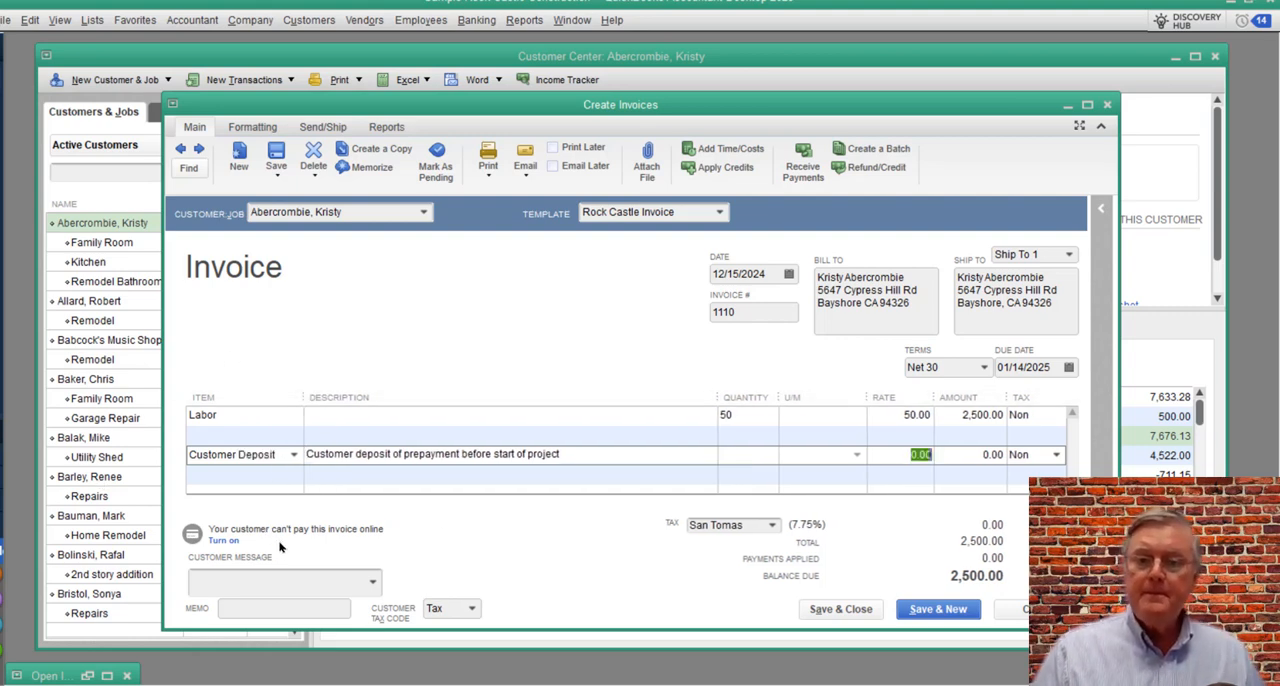
key(Tab)
text(-)
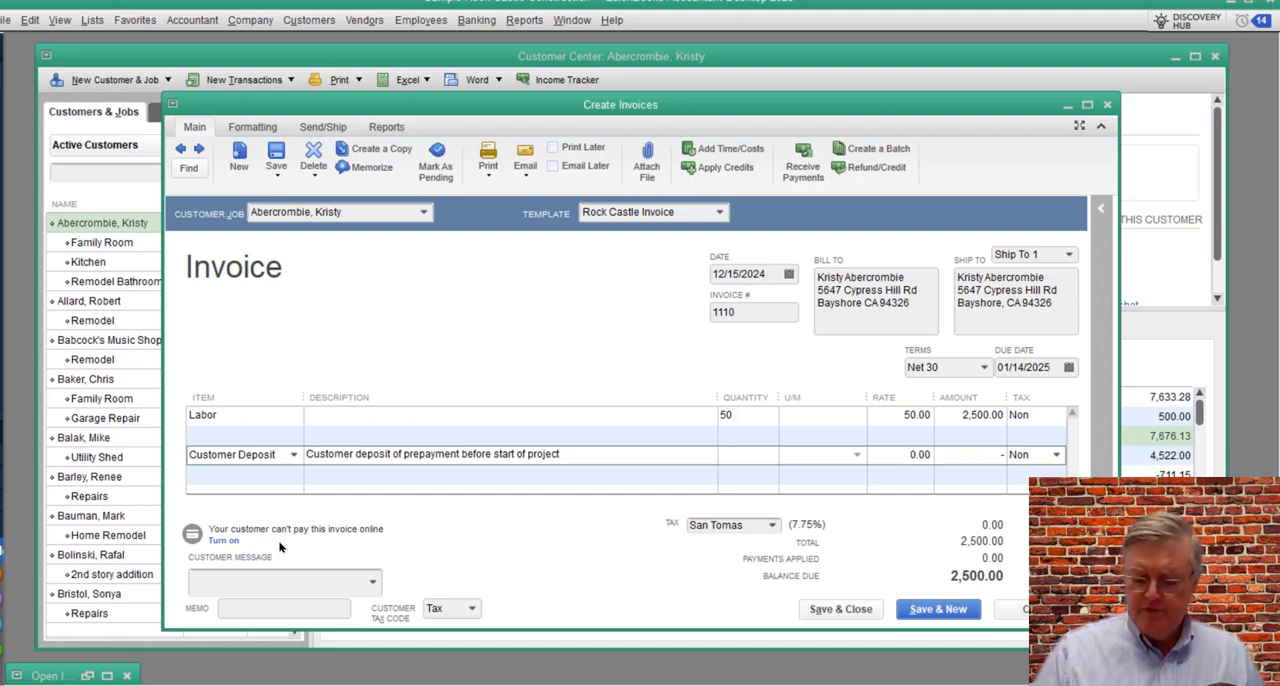
text(500)
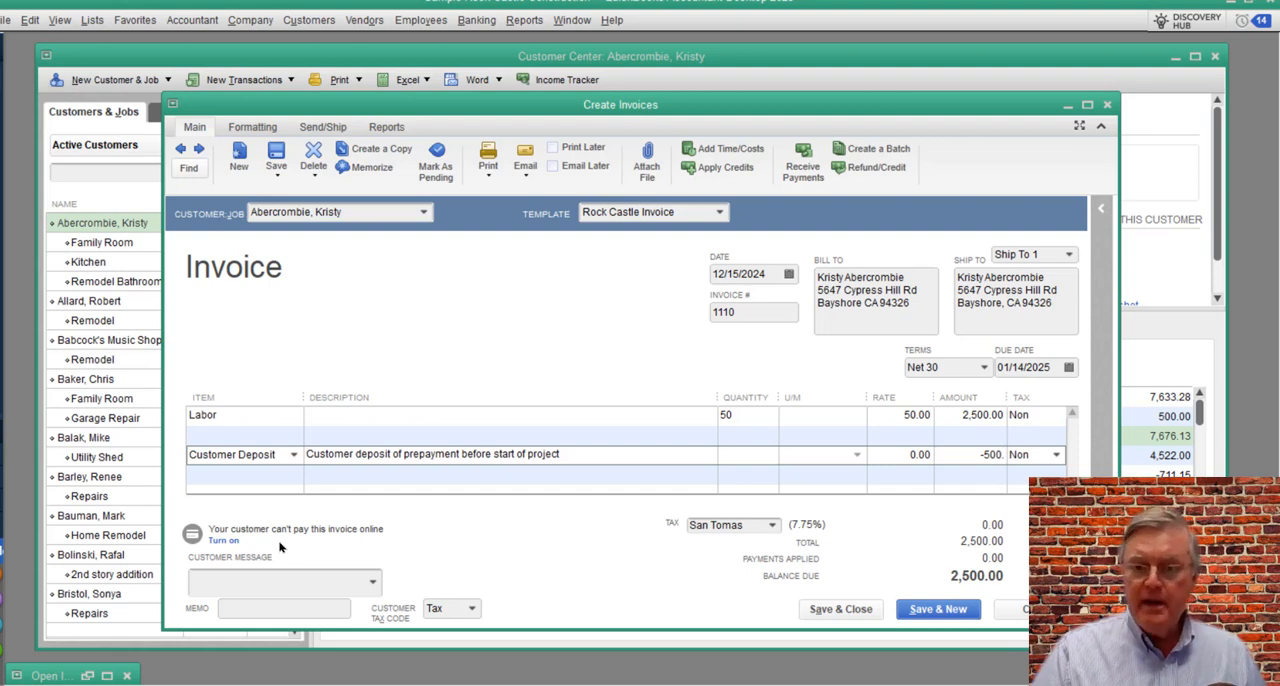
text(.)
key(Tab)
key(Tab)
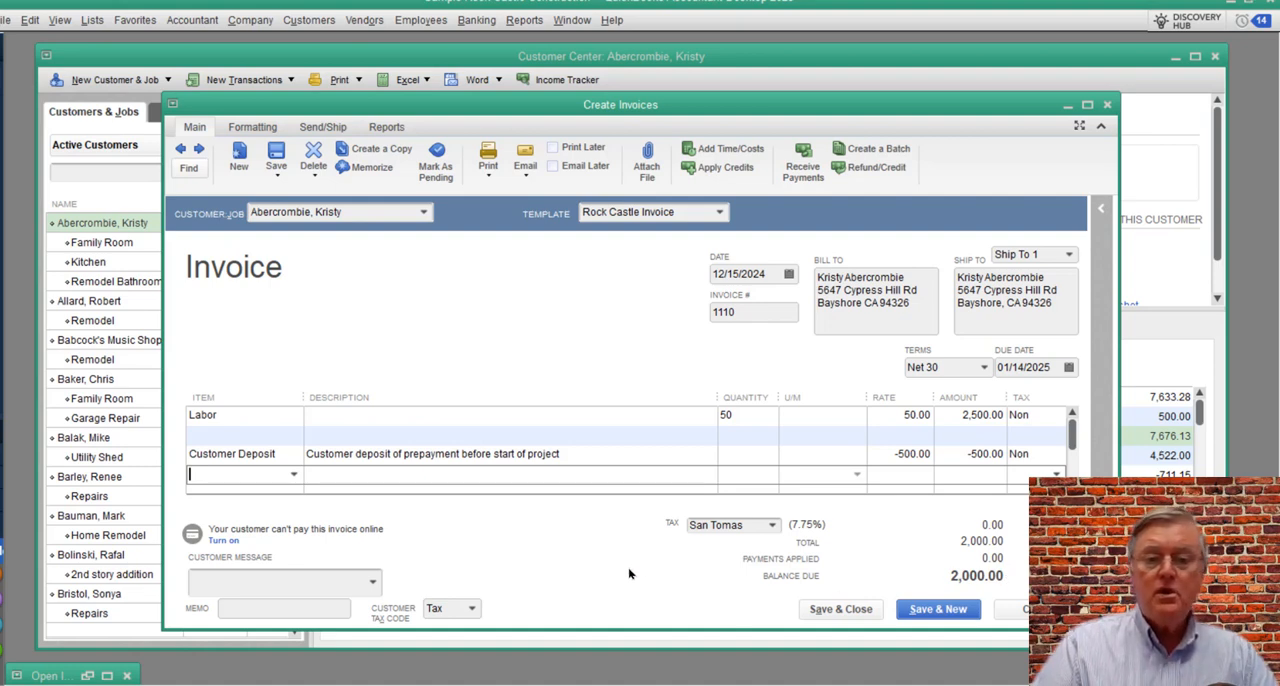
click(829, 610)
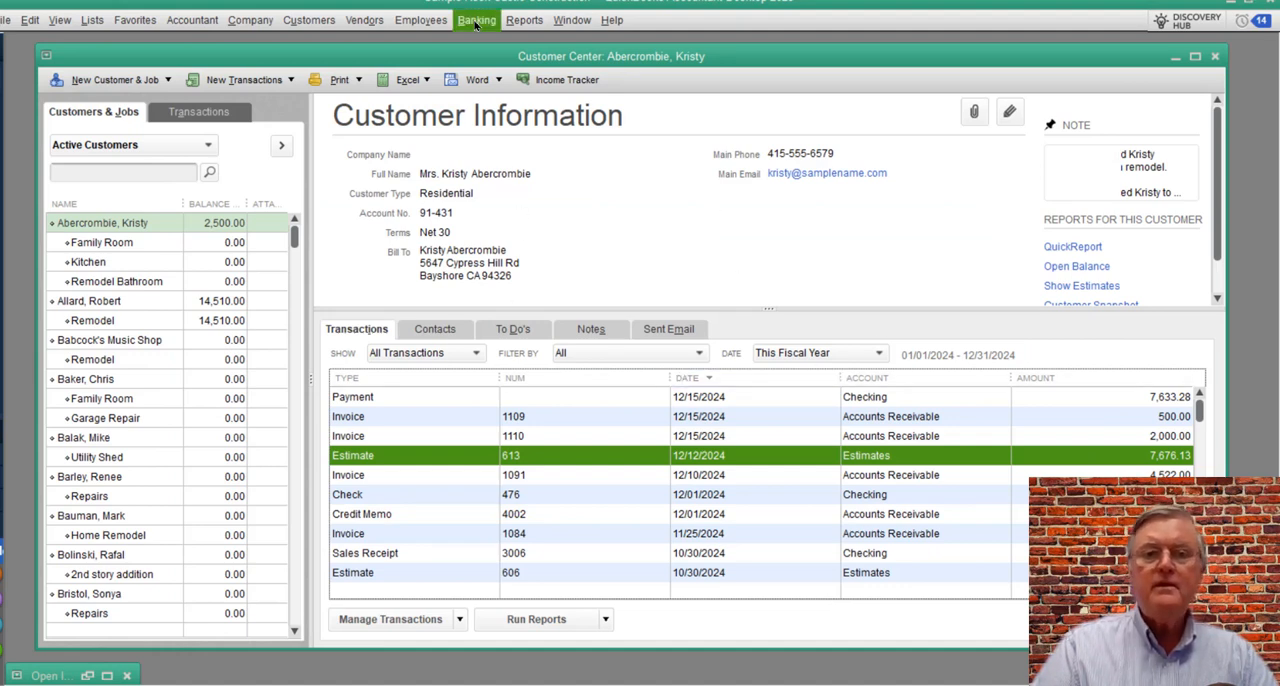
Step: Run the Balance Sheet Standard report again, check Other Current Liabilities for a Customer Deposit balance, and close the report
click(525, 21)
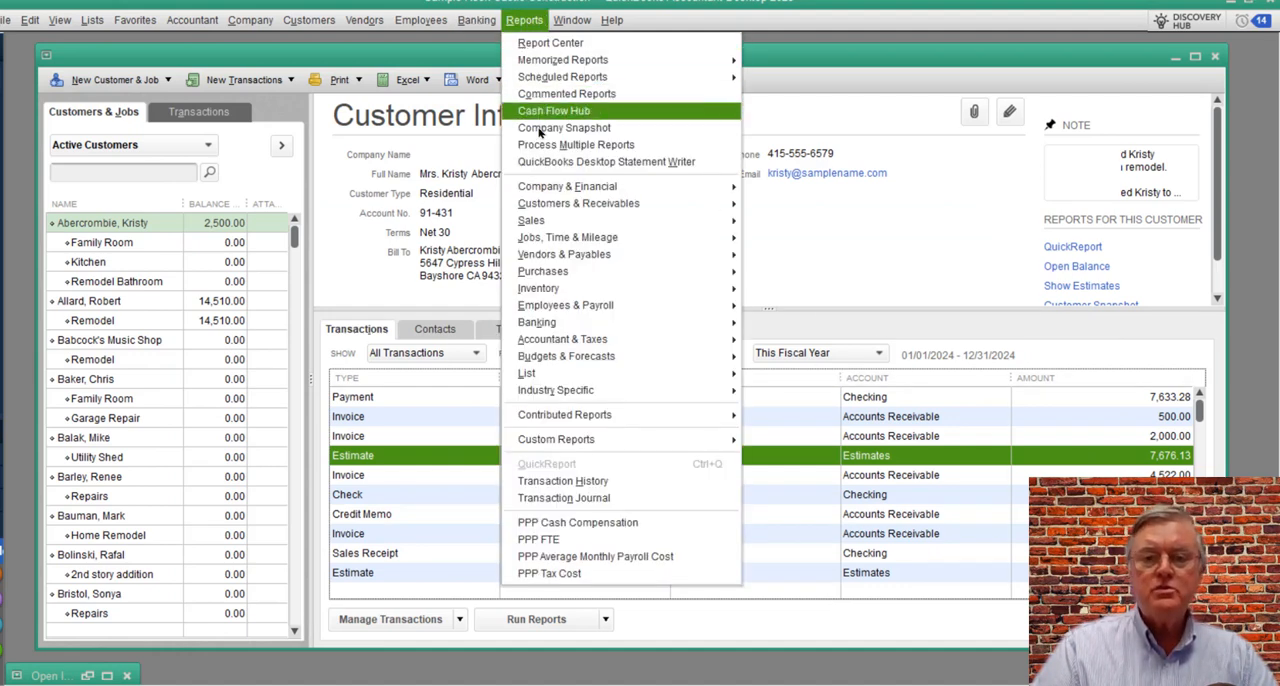
mouse_move(540, 190)
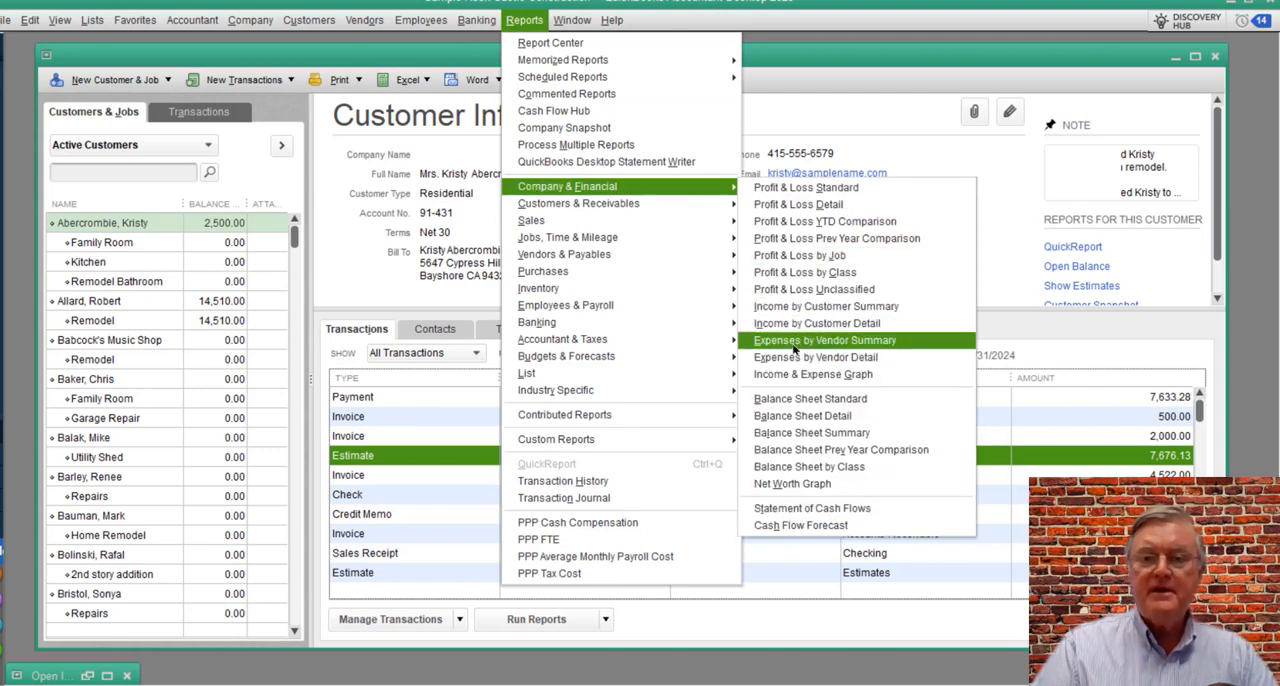
click(808, 400)
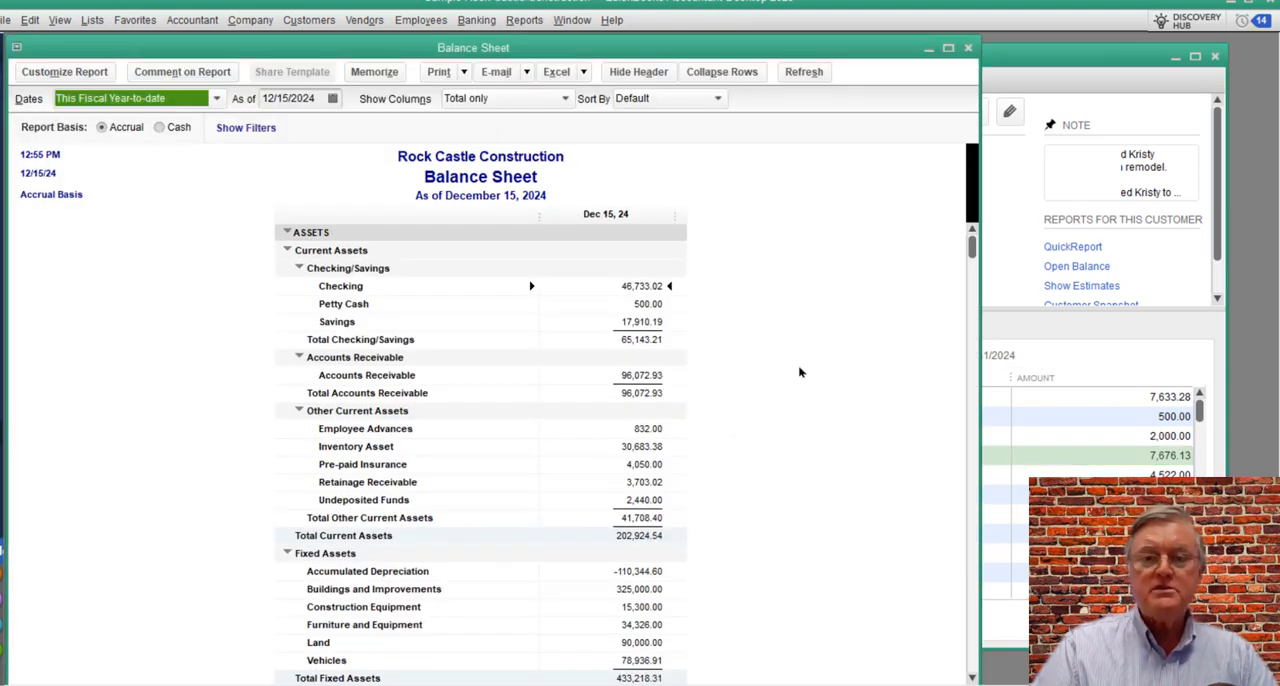
scroll(729, 523, down, 4)
scroll(729, 523, down, 3)
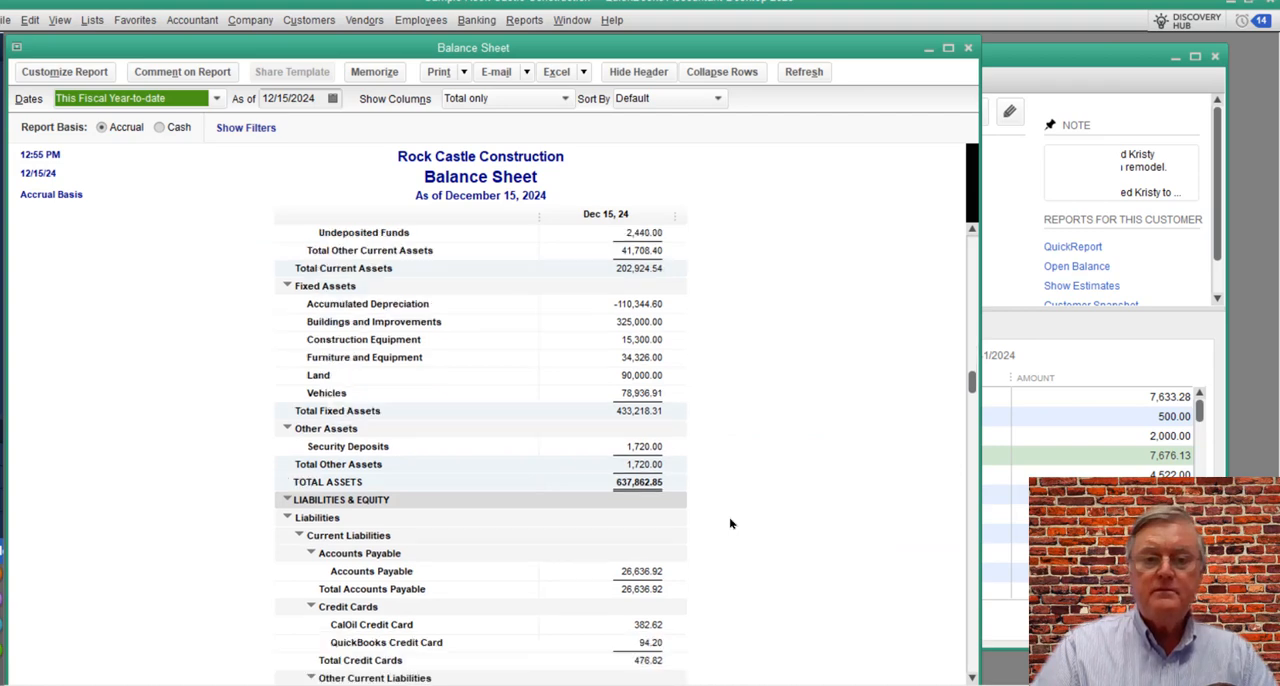
scroll(734, 518, down, 1)
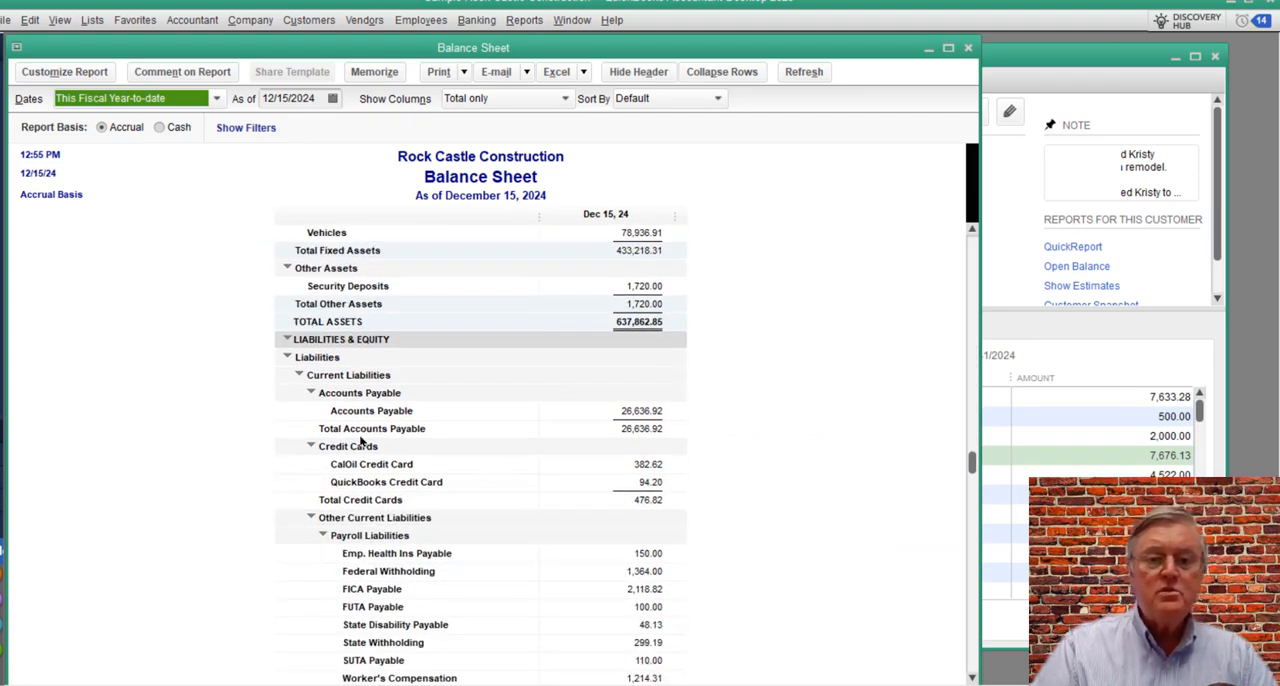
scroll(768, 458, down, 4)
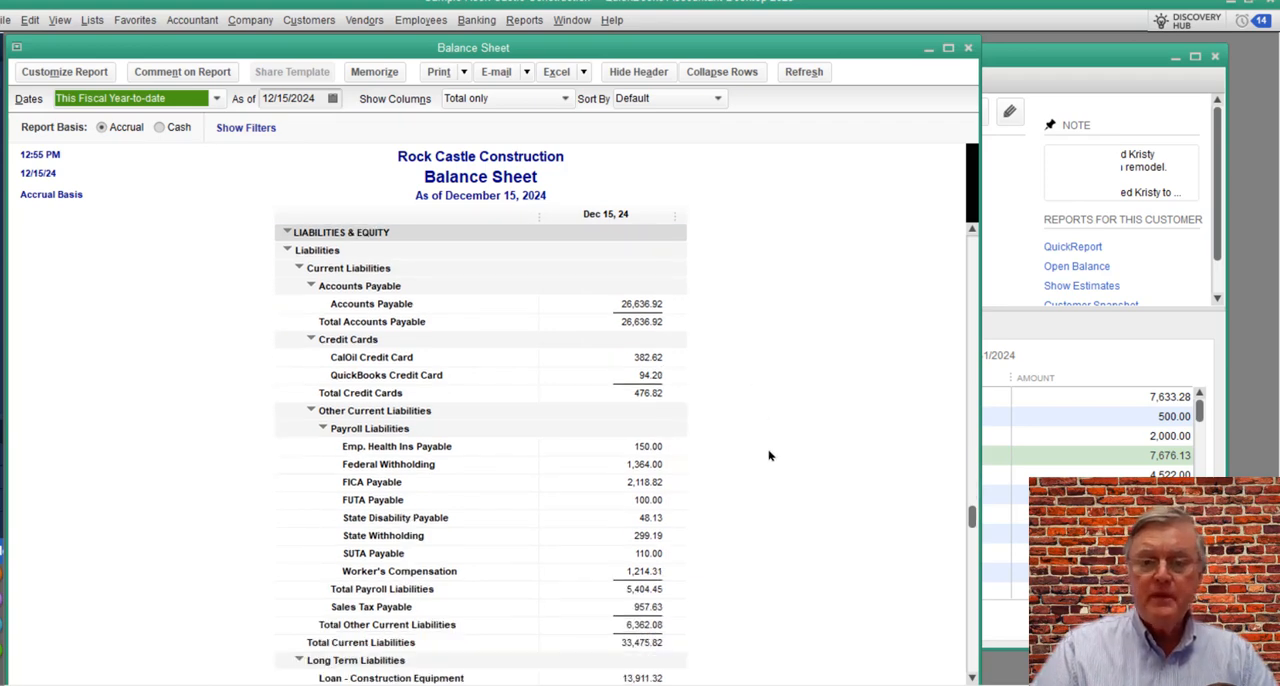
scroll(770, 451, up, 3)
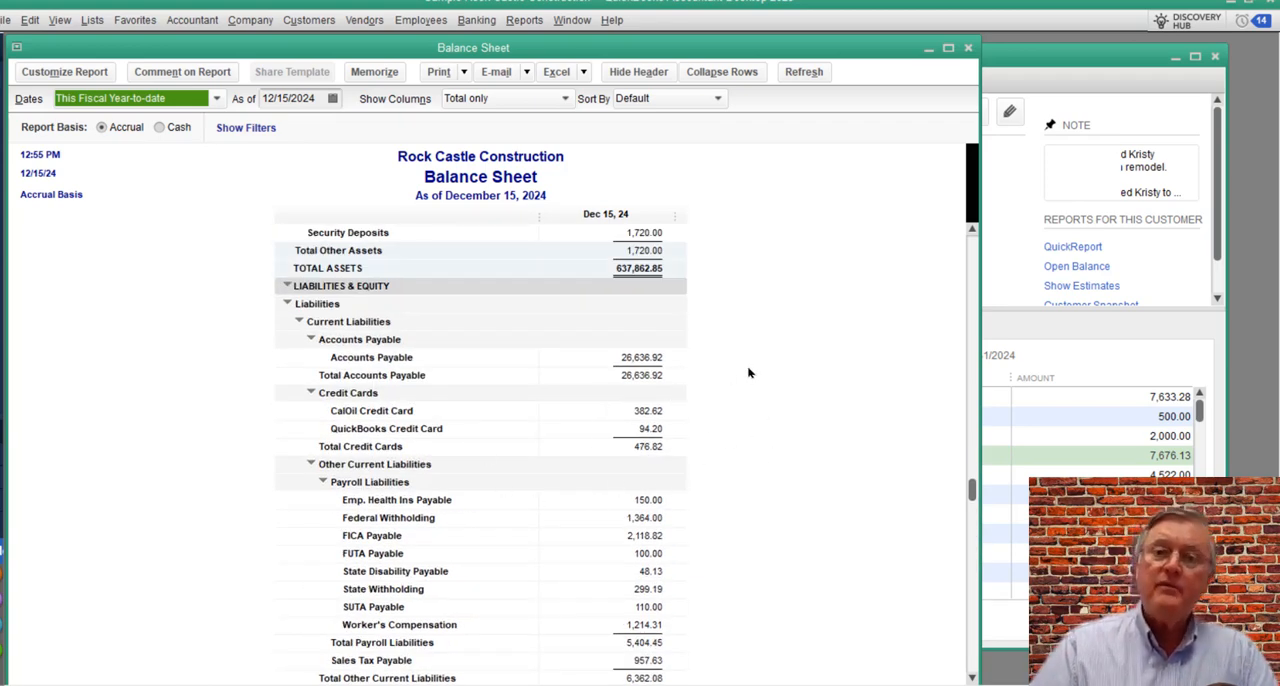
click(968, 50)
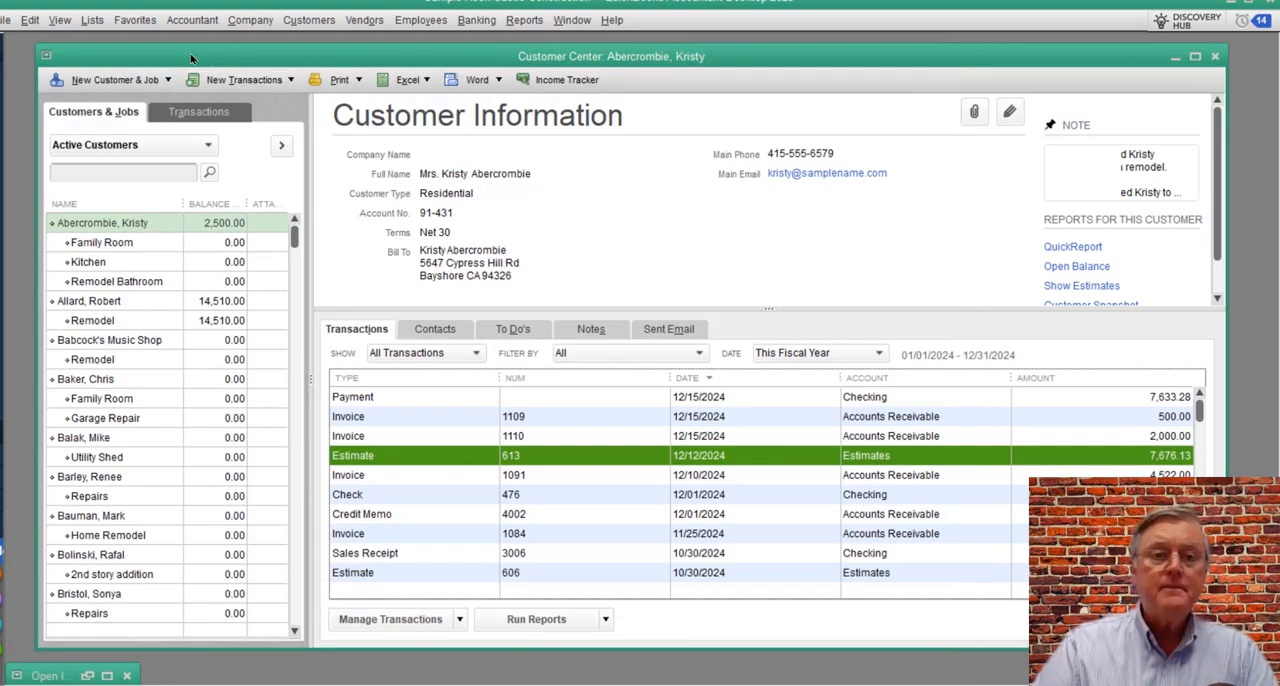
Step: Run a QuickReport on the Customer Deposit account from the Chart of Accounts, review its invoice entries, and close both windows
click(92, 20)
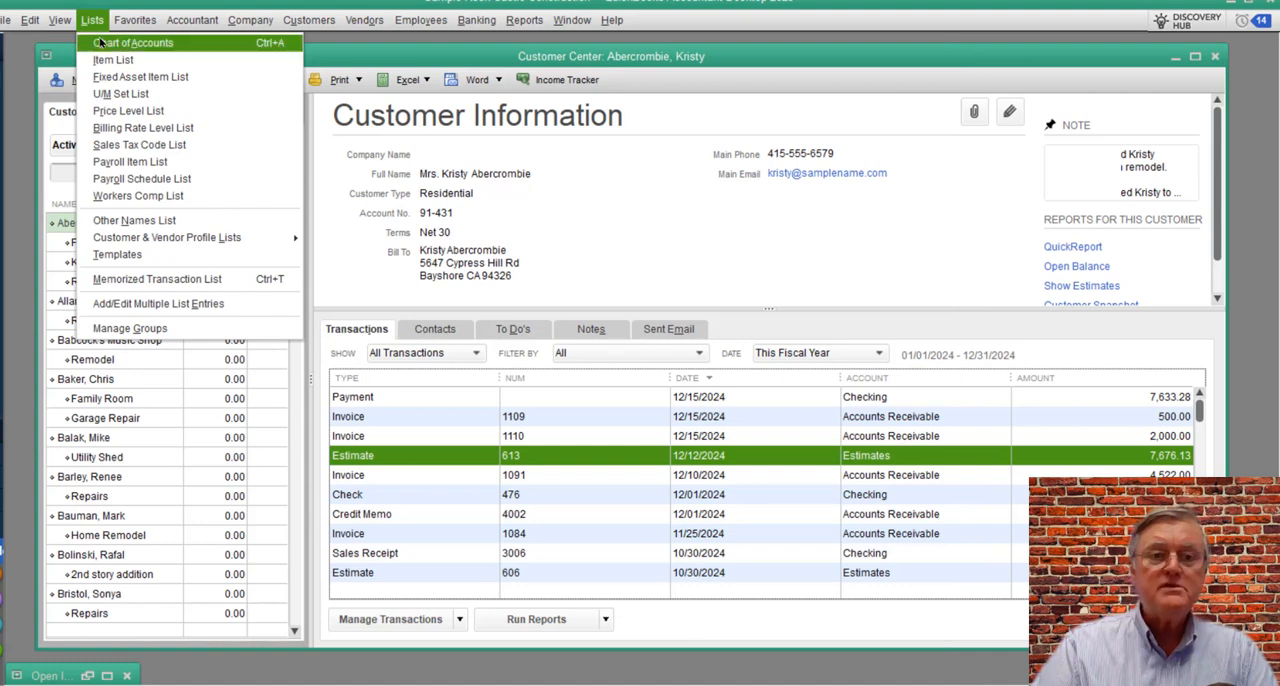
click(100, 42)
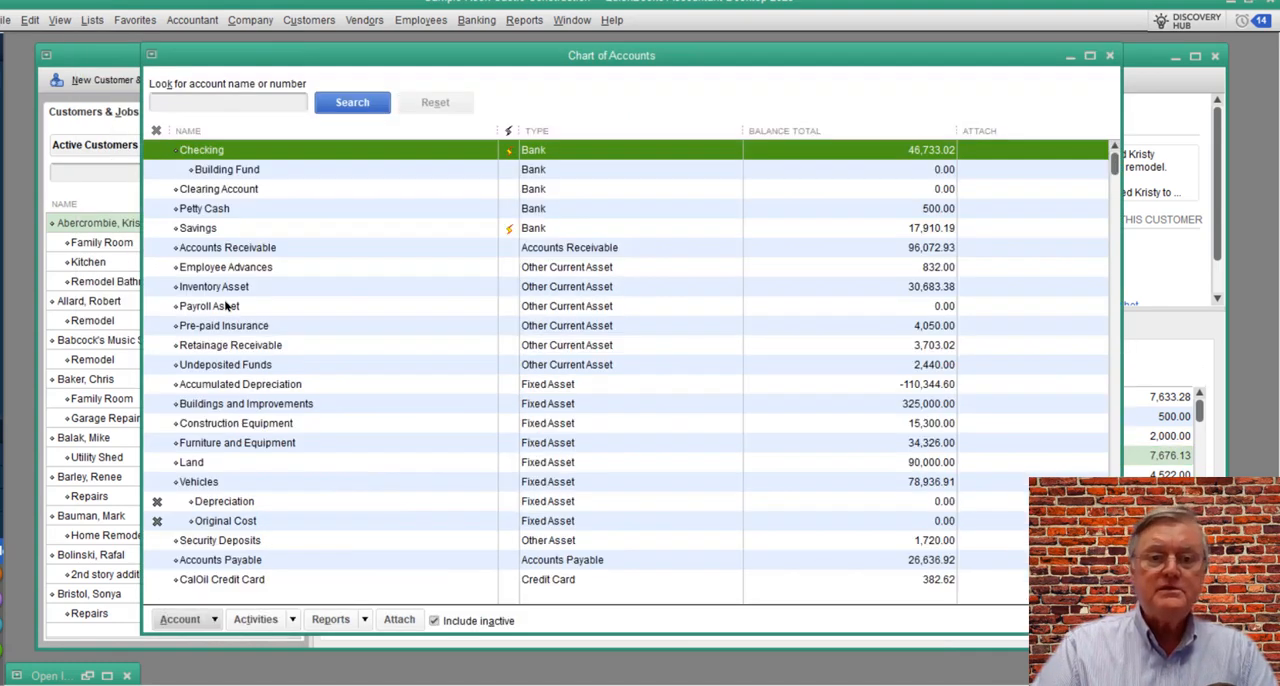
scroll(339, 376, down, 5)
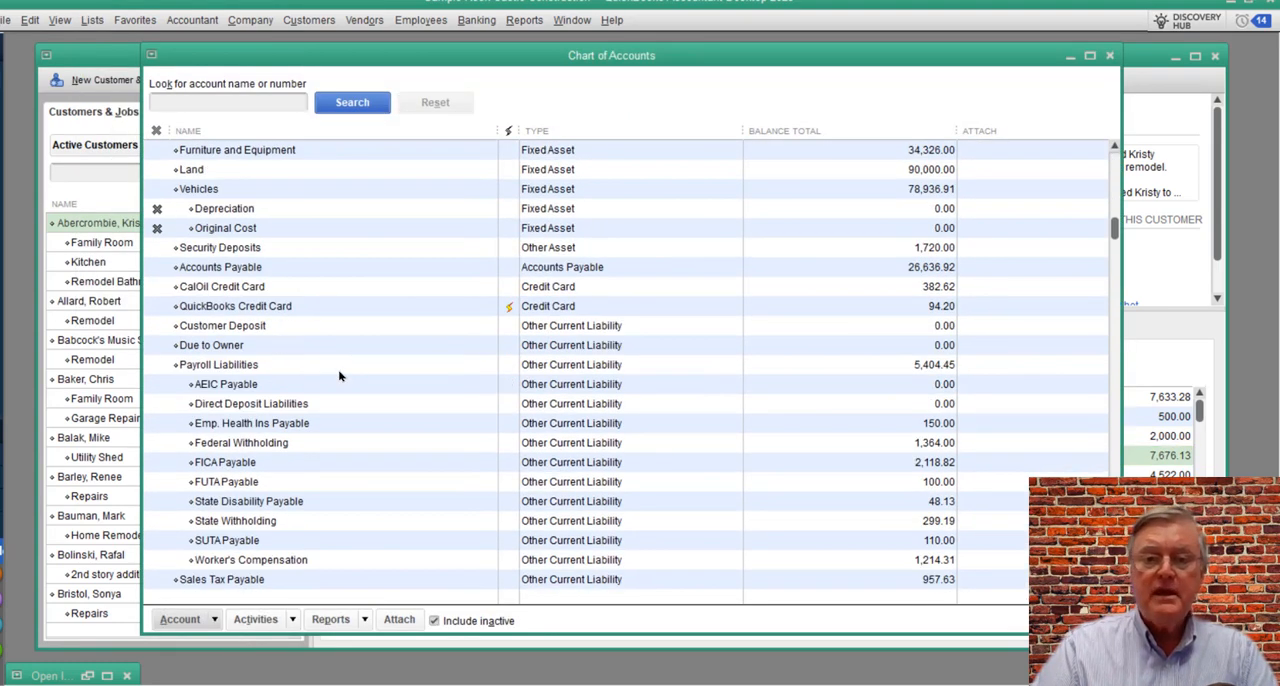
click(240, 330)
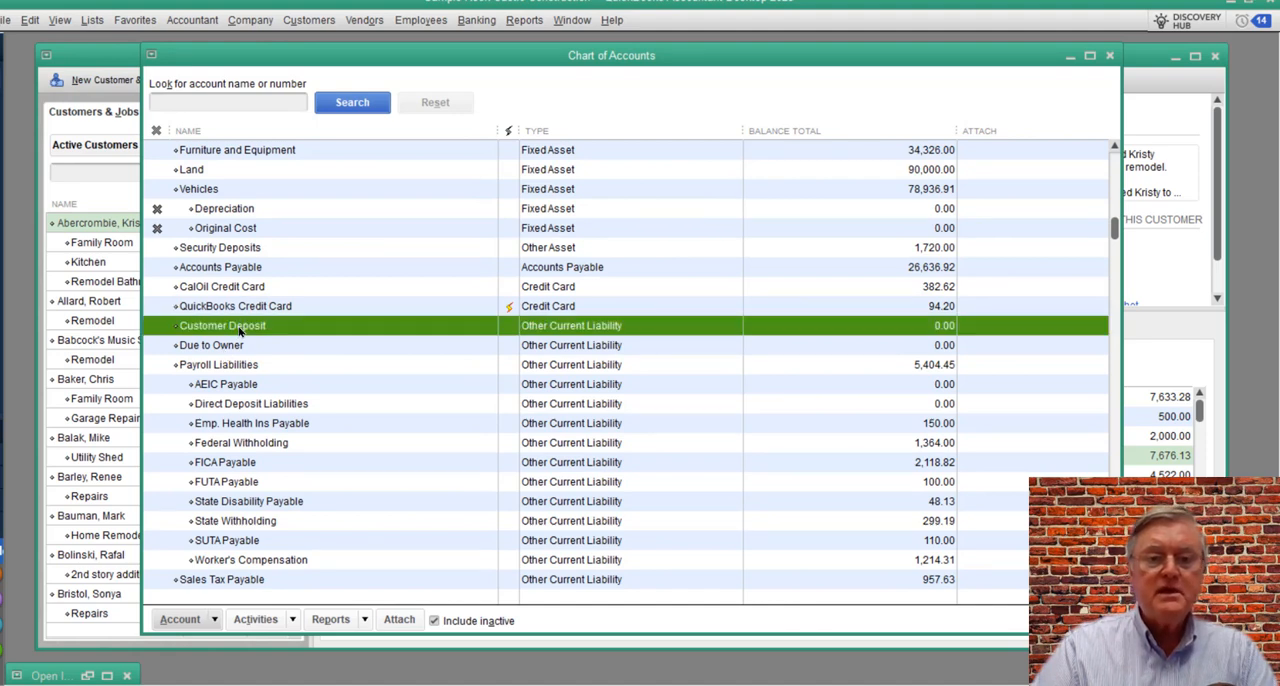
right_click(243, 330)
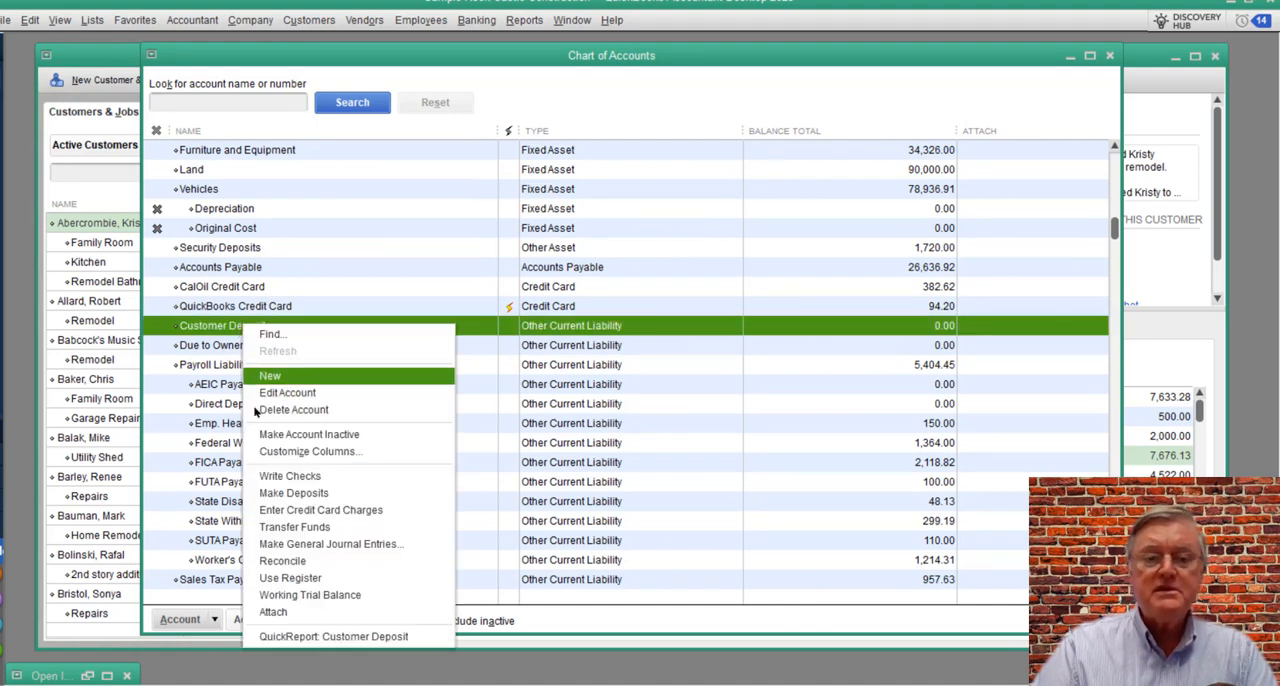
click(322, 636)
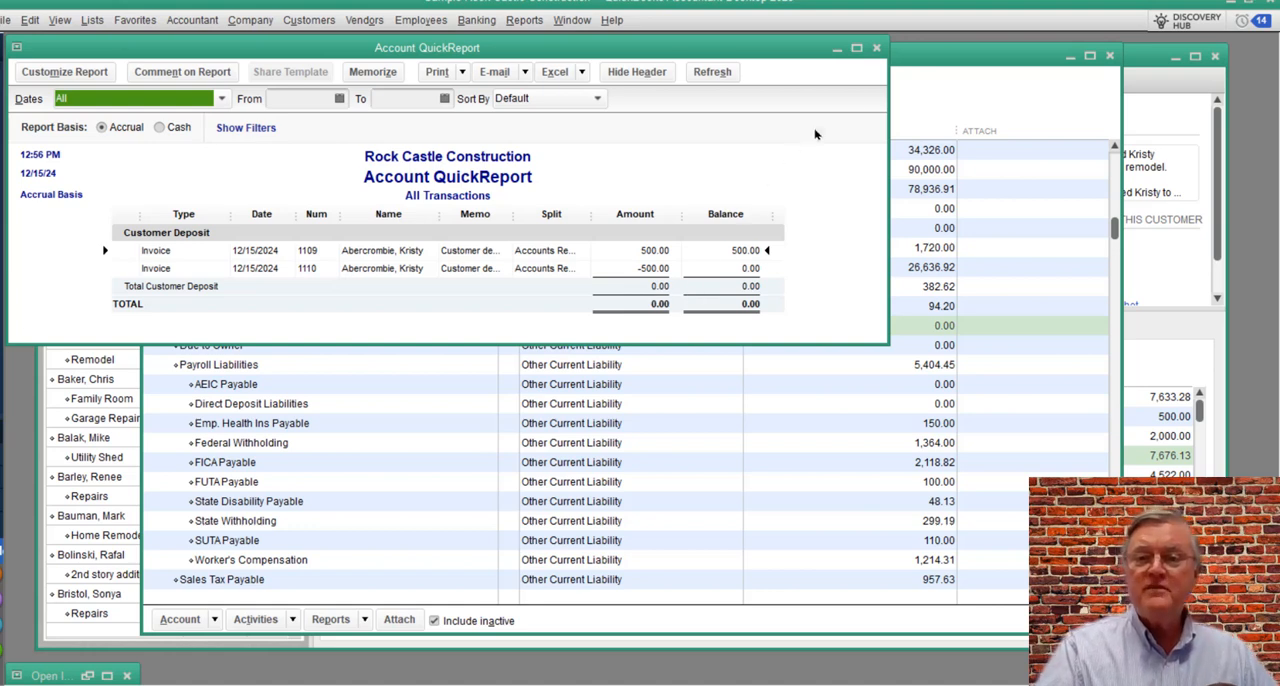
click(876, 49)
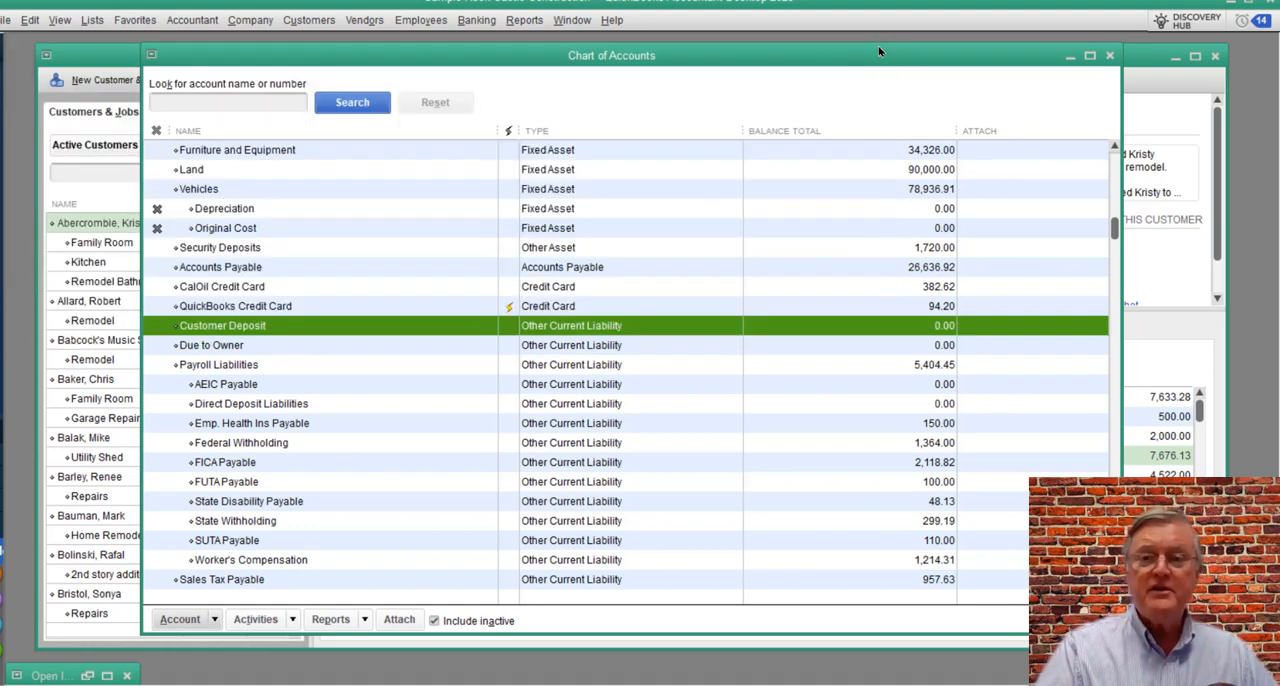
click(1110, 56)
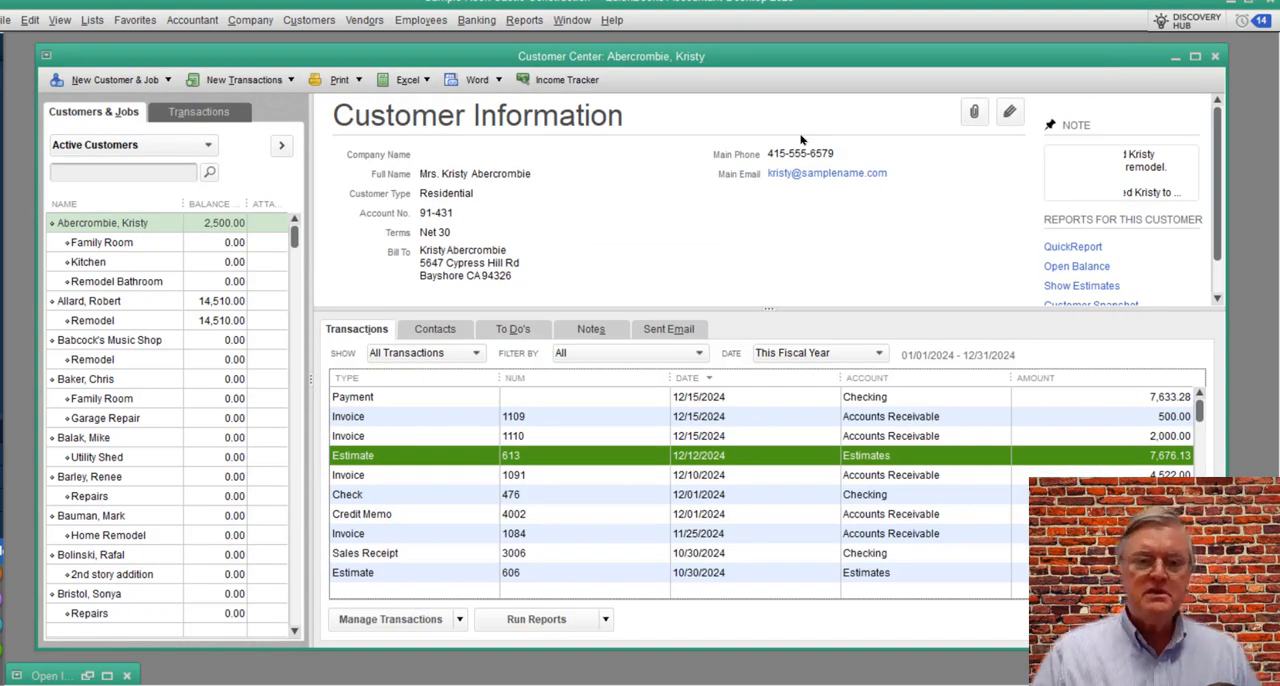